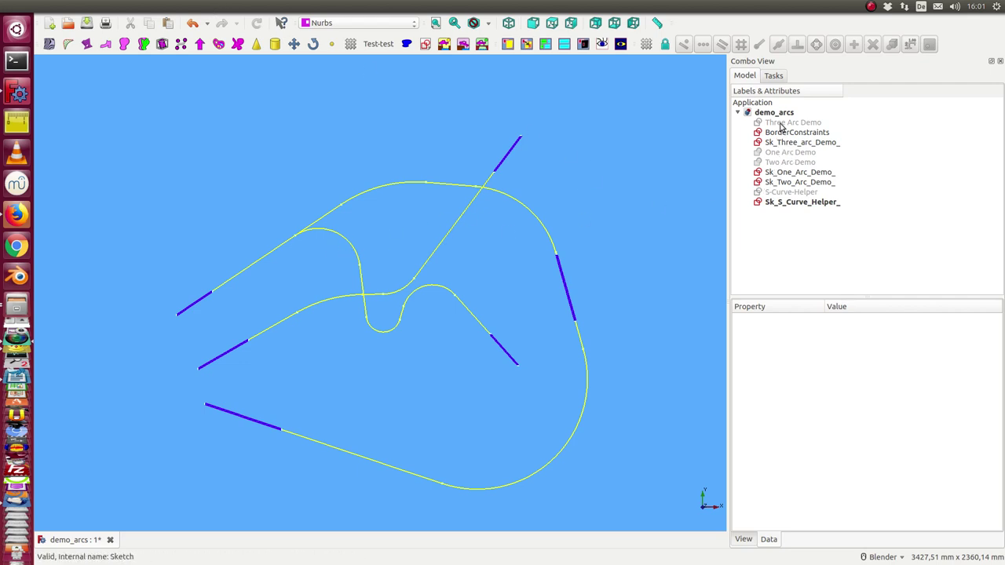
# Show the One Arc Demo, Two Arc Demo, S-Curve-Helper and Three Arc Demo sketches in the tree.
pyautogui.click(782, 124)
pyautogui.click(782, 153)
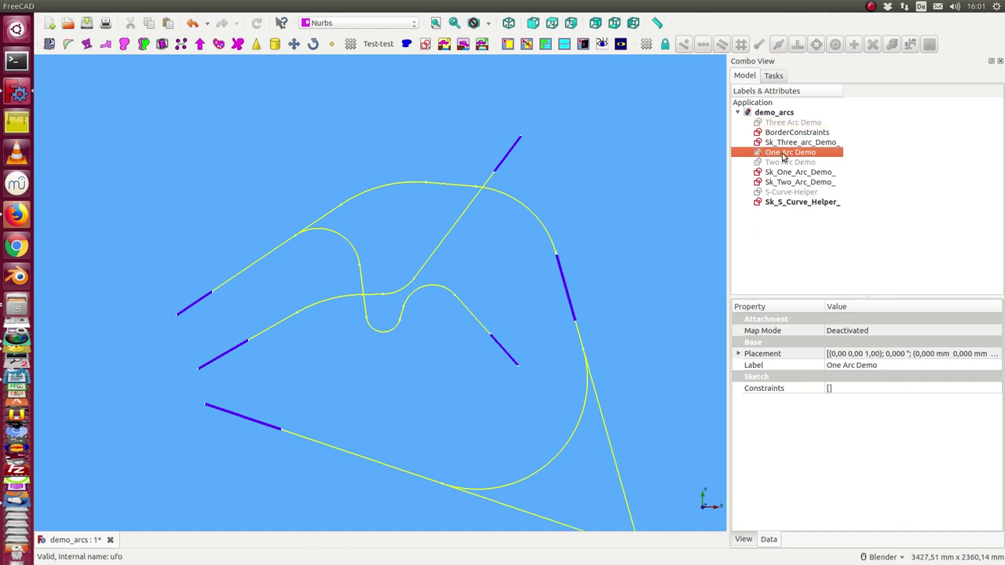
pyautogui.click(786, 161)
pyautogui.press('space')
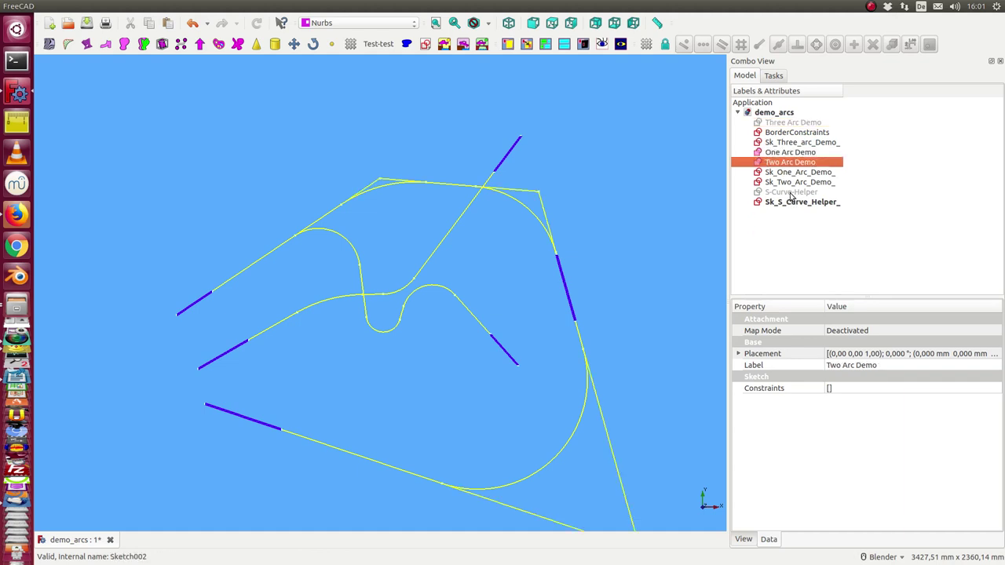
pyautogui.click(790, 193)
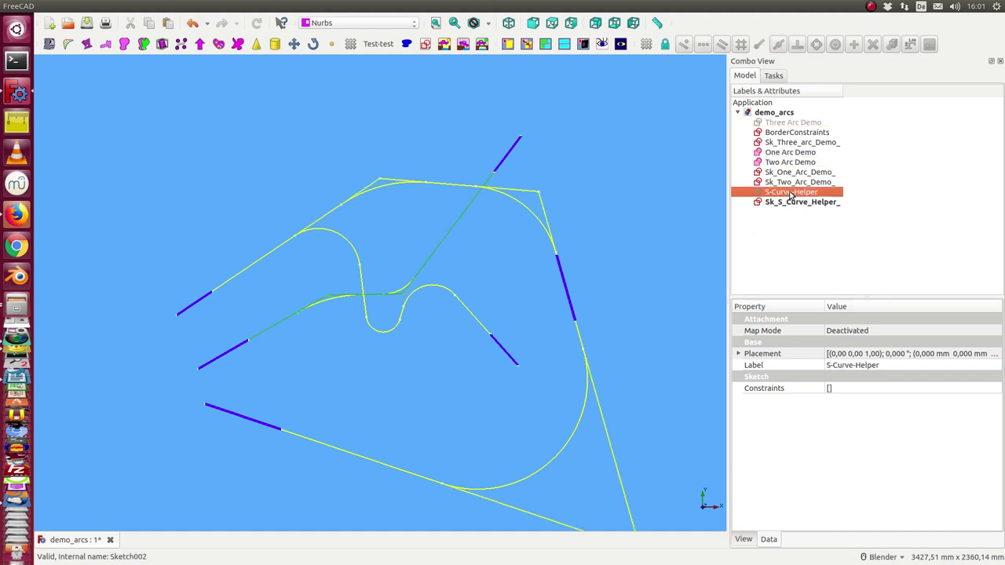
pyautogui.click(783, 124)
pyautogui.press('space')
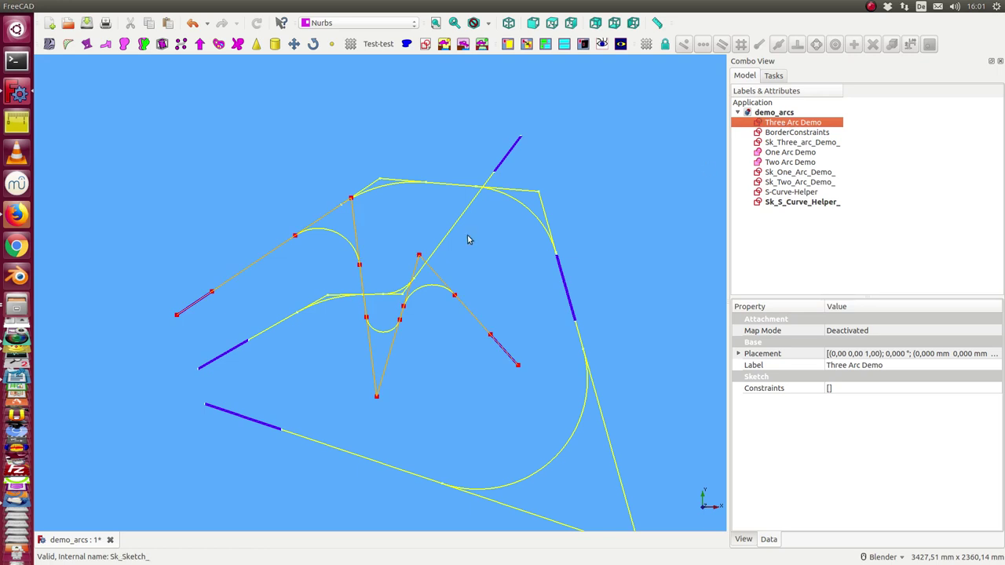
pyautogui.scroll(-2, 501, 247)
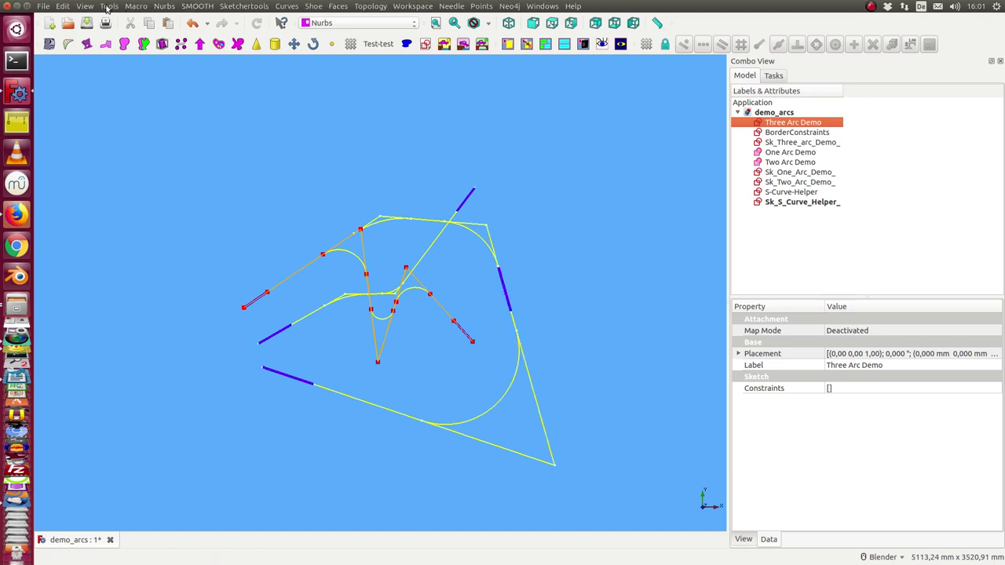
pyautogui.click(110, 7)
pyautogui.click(138, 60)
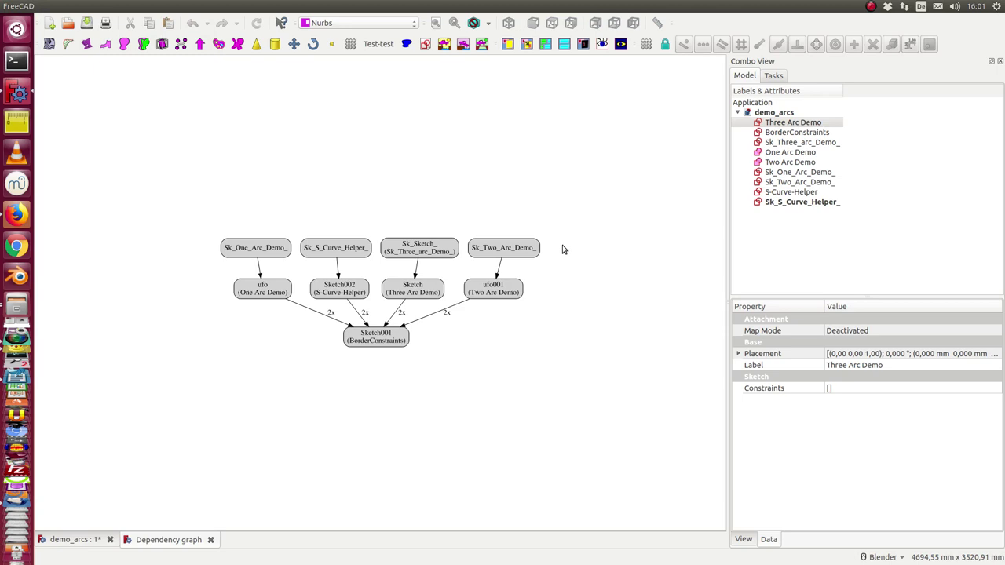
pyautogui.click(211, 540)
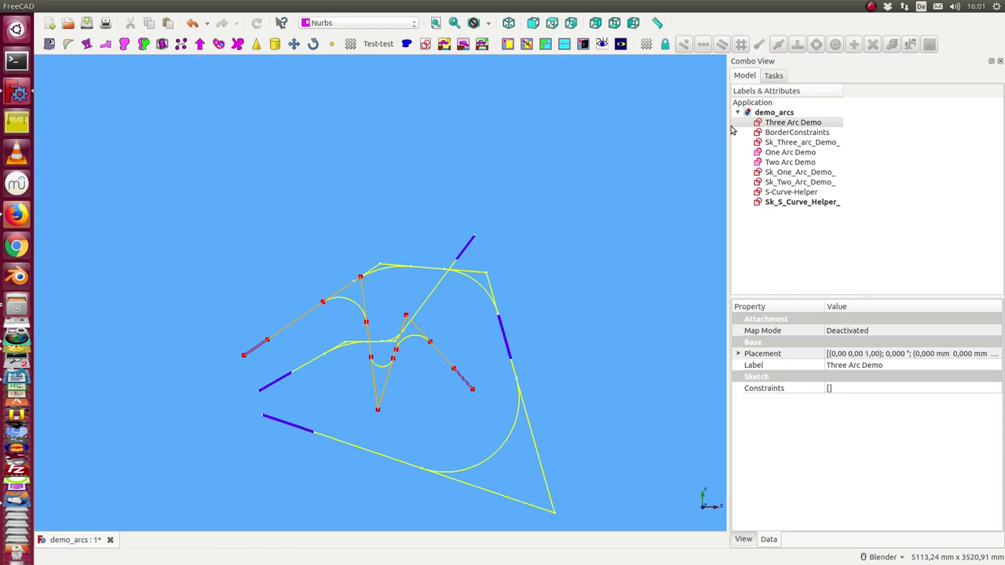
# Hide every demo sketch, show only BorderConstraints, and frame its six border segments.
pyautogui.click(760, 124)
pyautogui.hotkey('shift', 'Down')
pyautogui.hotkey('shift', 'Down')
pyautogui.hotkey('shift', 'Down')
pyautogui.hotkey('shift', 'Down')
pyautogui.hotkey('shift', 'Down')
pyautogui.hotkey('shift', 'Down')
pyautogui.hotkey('shift', 'Down')
pyautogui.hotkey('shift', 'Down')
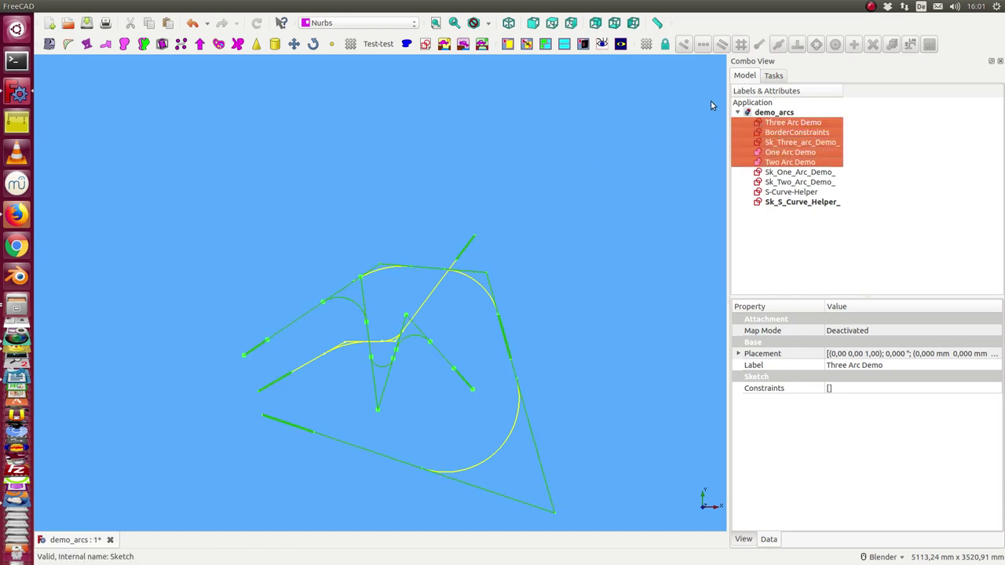
pyautogui.press('space')
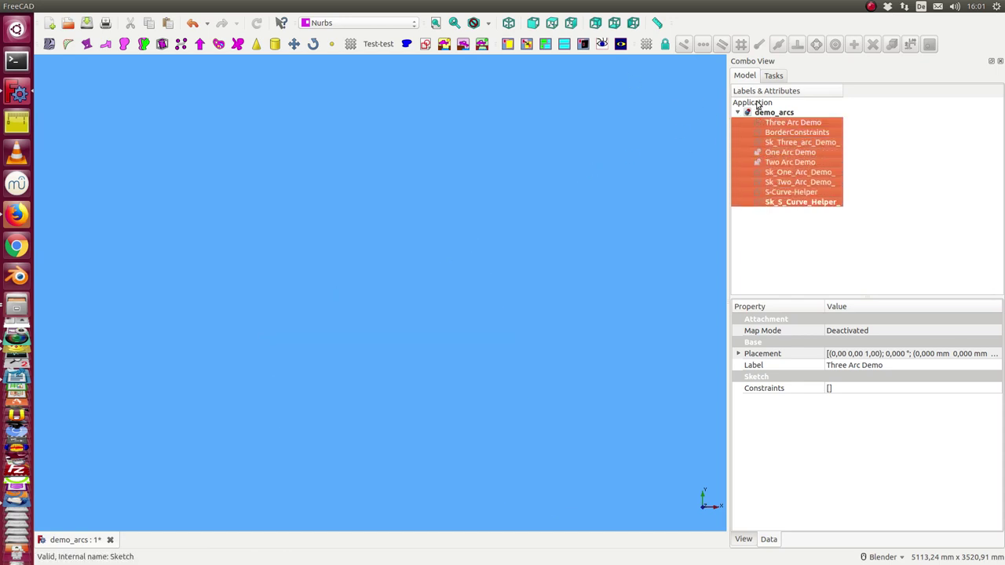
pyautogui.click(778, 134)
pyautogui.press('space')
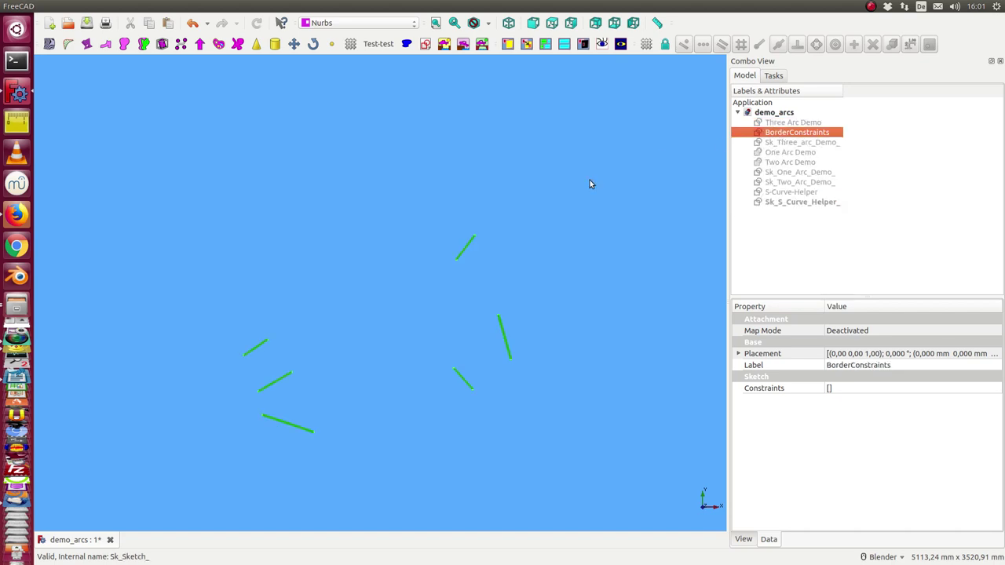
pyautogui.scroll(3, 384, 302)
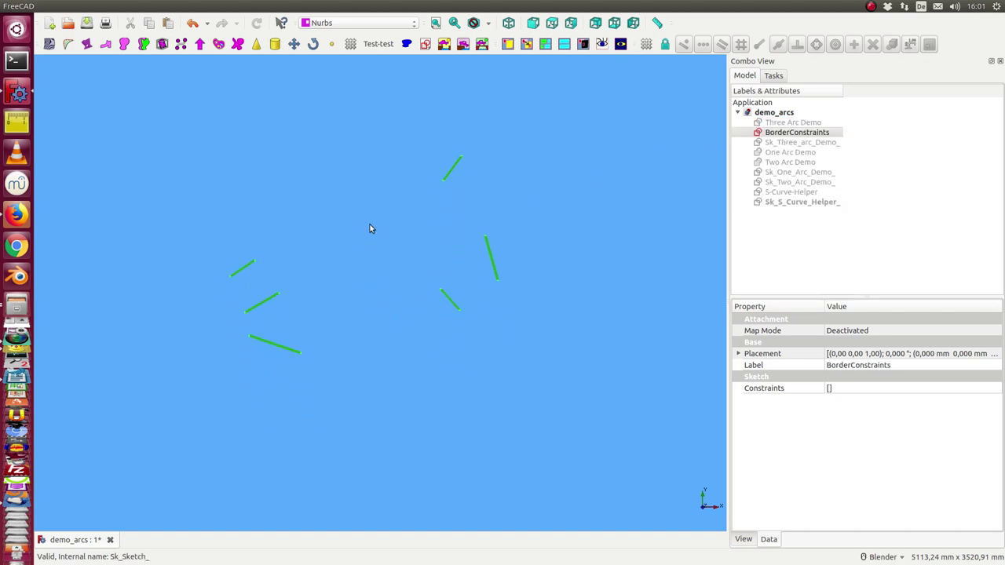
pyautogui.click(385, 250)
pyautogui.keyDown('shift'); pyautogui.moveTo(384, 248); pyautogui.dragTo(401, 278, button='middle'); pyautogui.keyUp('shift')
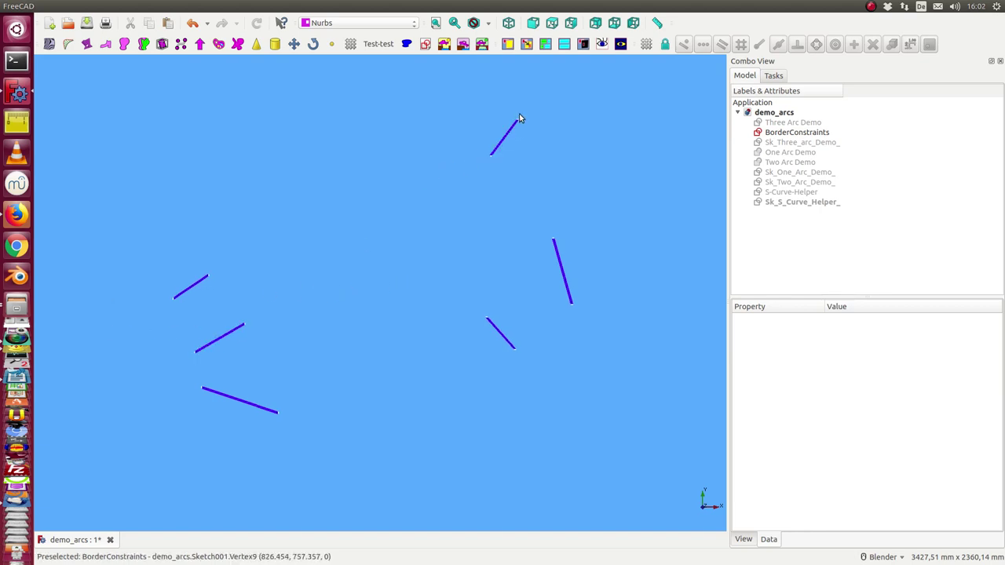
# Create an empty new sketch, Sketch003, and rename it MyDemo.
pyautogui.click(425, 44)
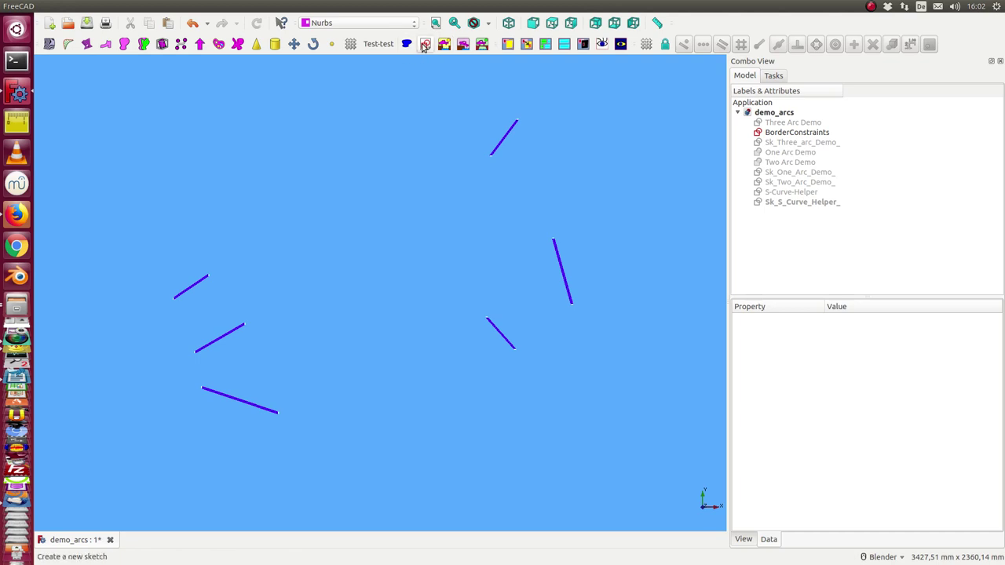
pyautogui.click(537, 279)
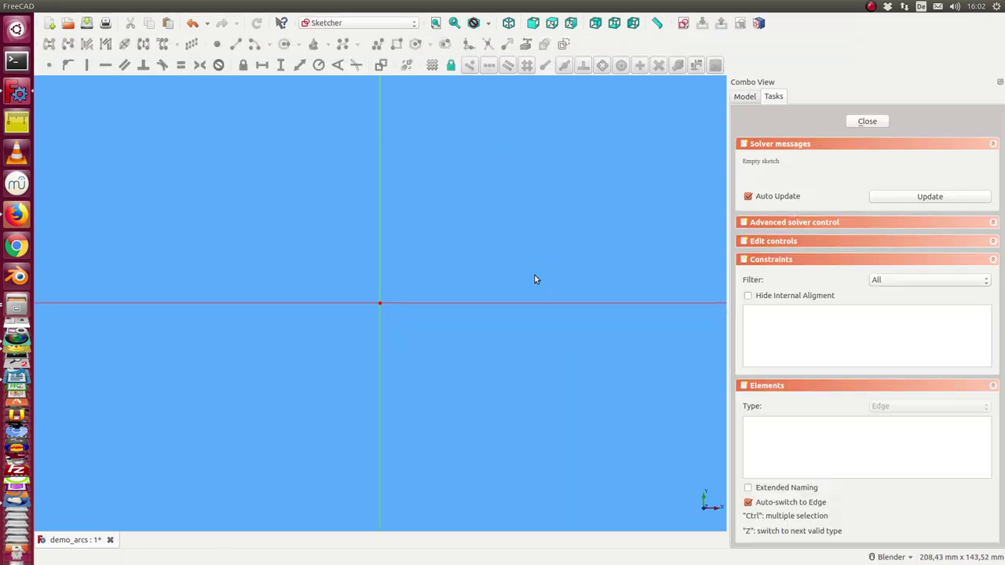
pyautogui.click(864, 122)
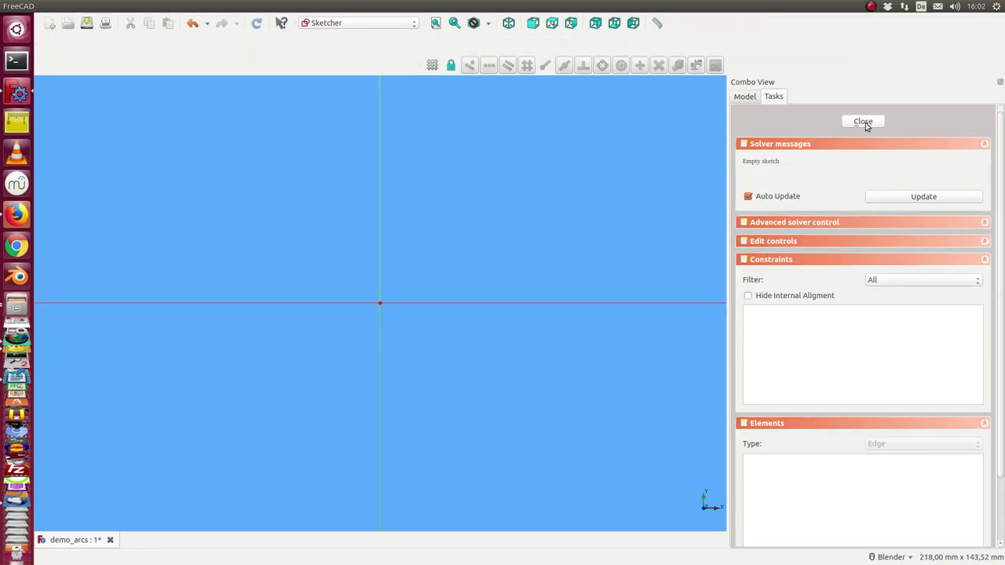
pyautogui.click(769, 213)
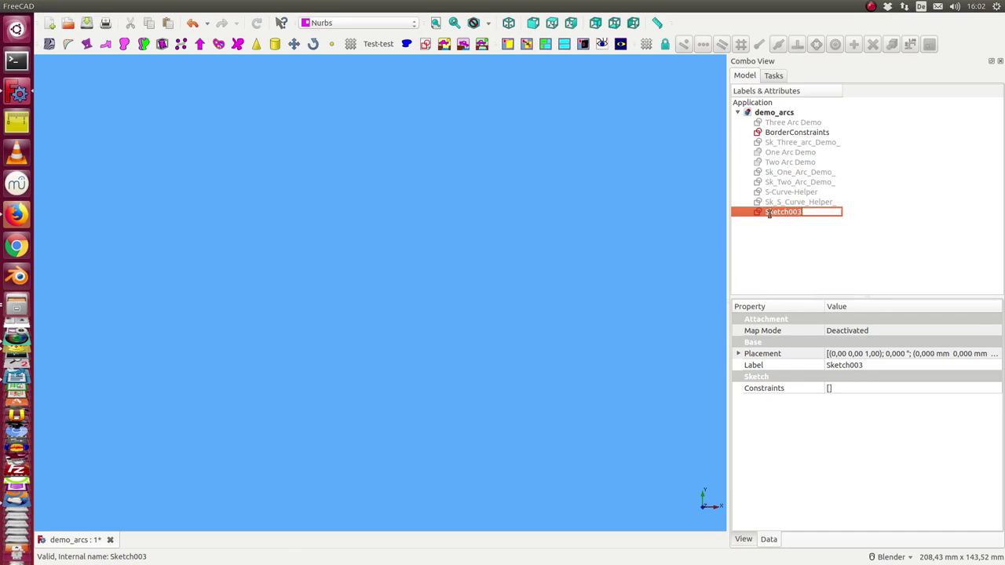
pyautogui.press('BackSpace')
pyautogui.press('Return')
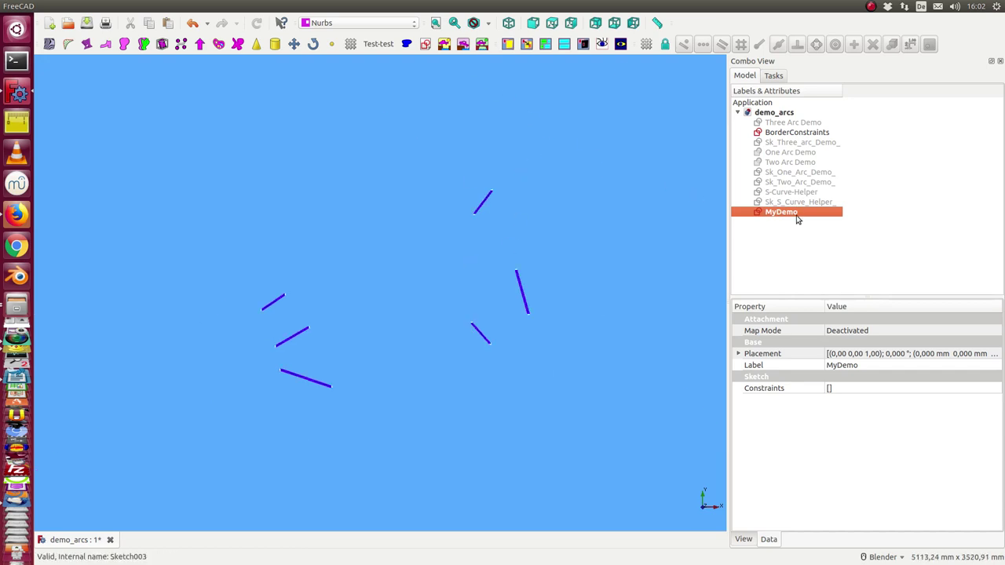
# Load the zwei_arc_vorlage_sk.fcstd library template into MyDemo and maximize the document view.
pyautogui.click(312, 6)
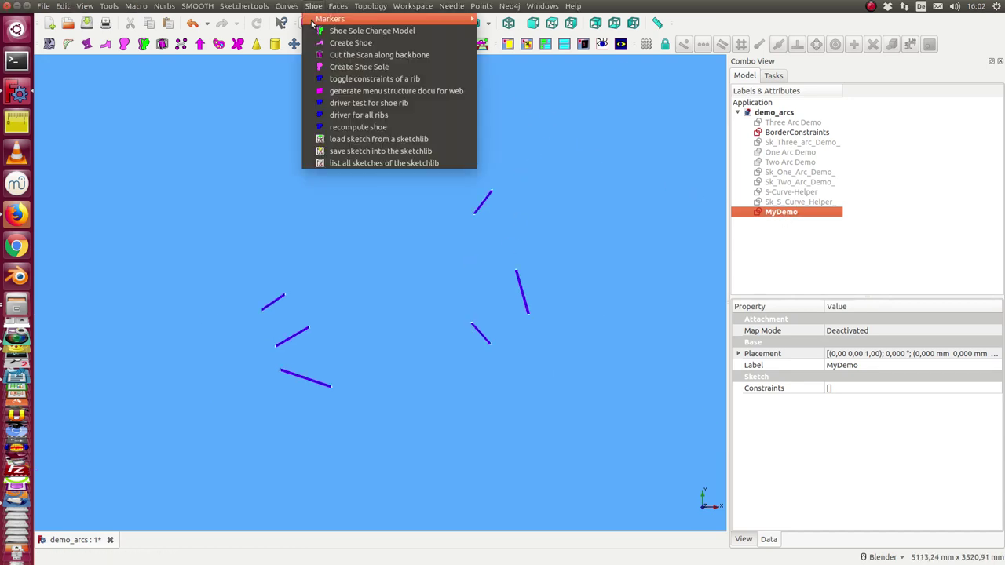
pyautogui.click(362, 141)
pyautogui.click(229, 55)
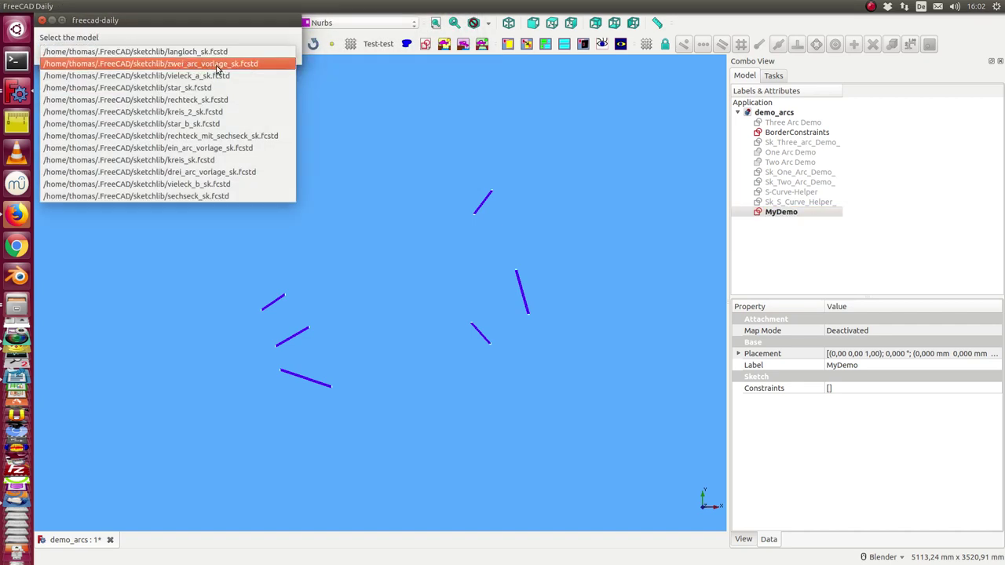
pyautogui.click(217, 64)
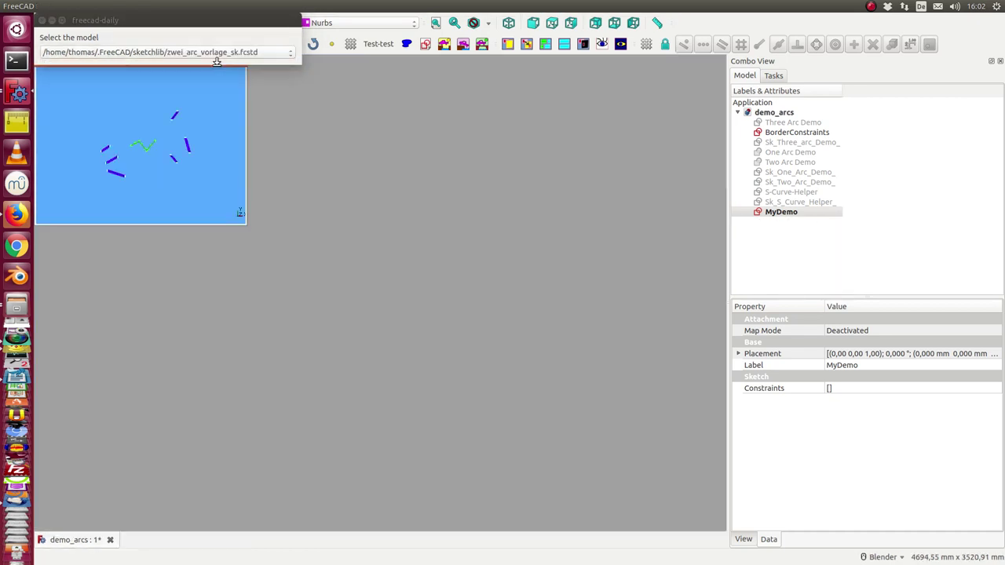
pyautogui.click(43, 20)
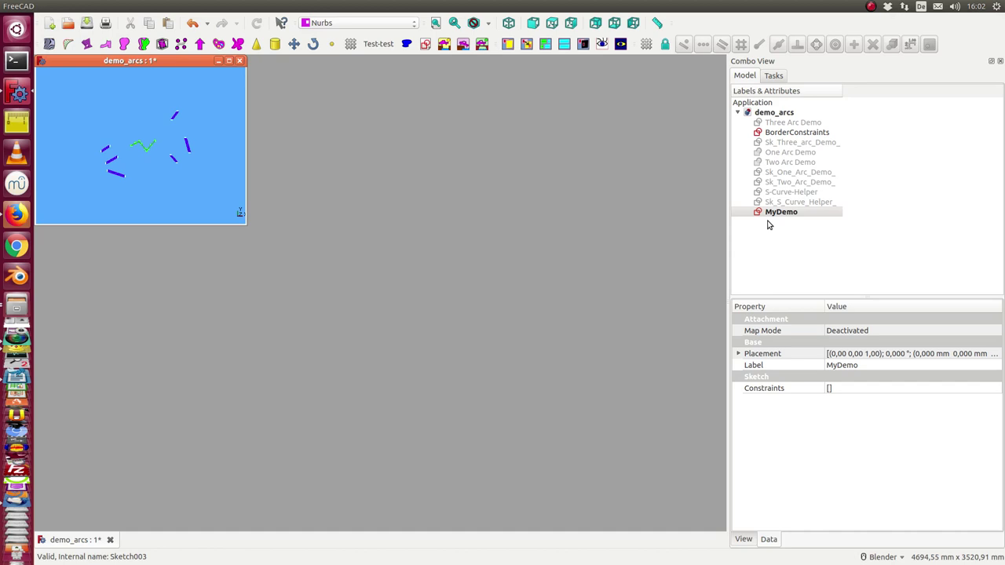
pyautogui.click(228, 61)
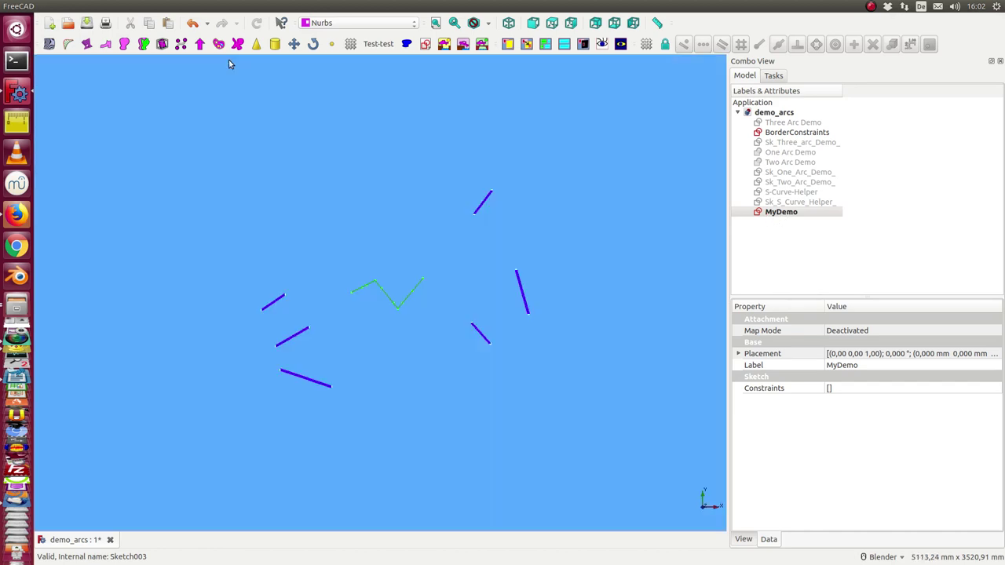
# Edit MyDemo and drag its left and upper-right line ends outward toward the borders.
pyautogui.doubleClick(780, 212)
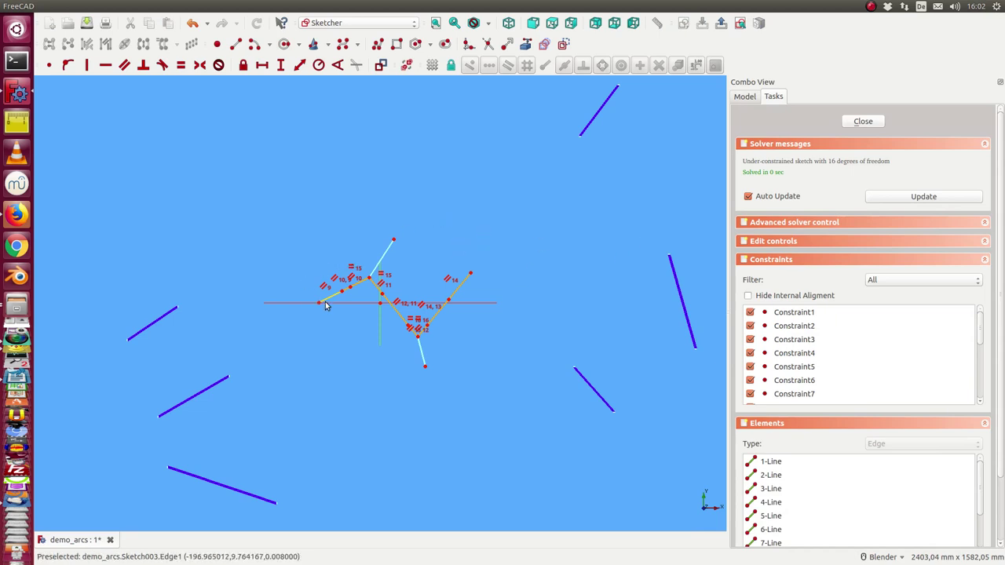
pyautogui.moveTo(332, 298); pyautogui.dragTo(264, 325)
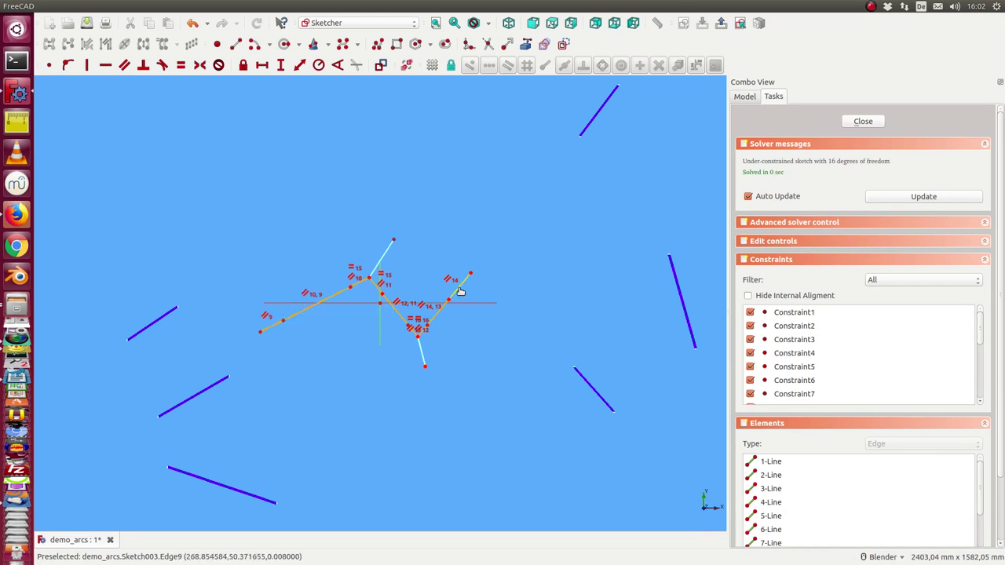
pyautogui.moveTo(462, 292); pyautogui.dragTo(585, 154)
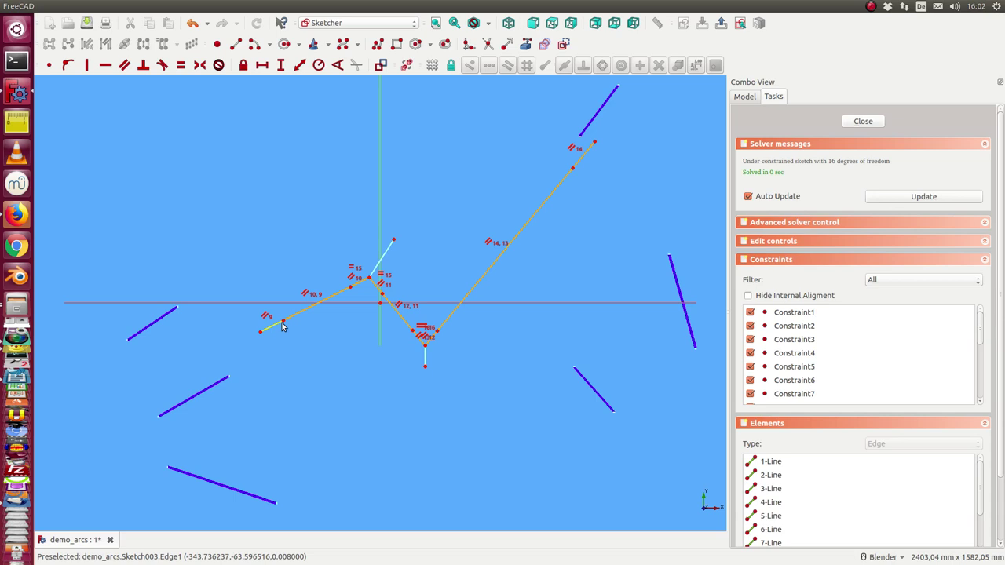
# Link the lower-left and upper-right border lines into MyDemo and extend the left line toward them.
pyautogui.click(526, 47)
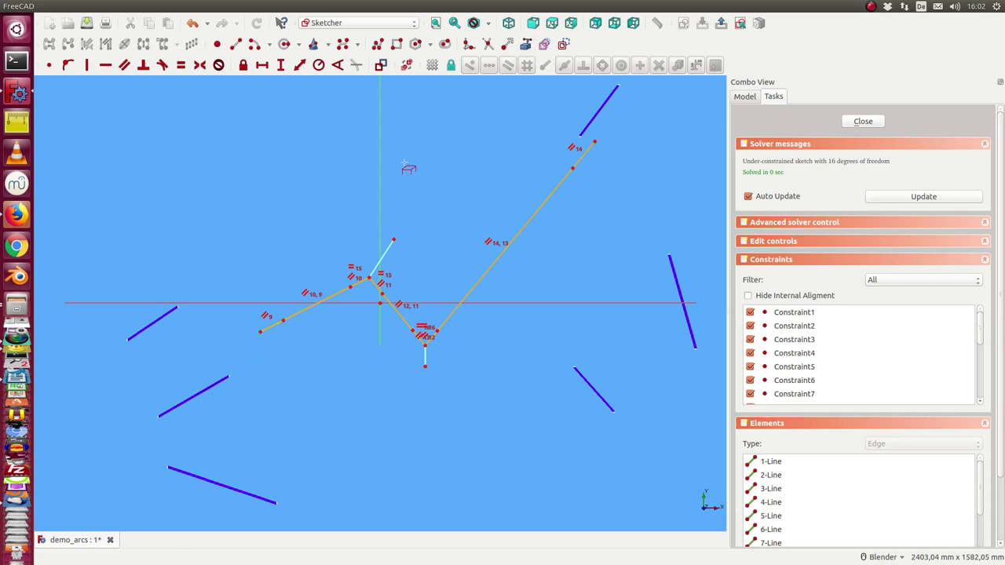
pyautogui.click(218, 383)
pyautogui.click(599, 111)
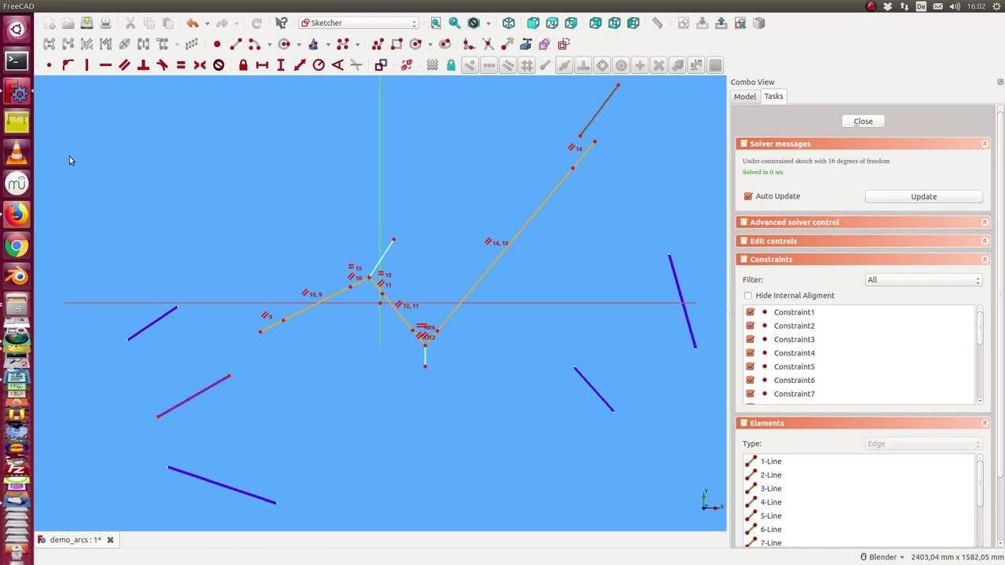
pyautogui.moveTo(269, 332); pyautogui.dragTo(169, 387)
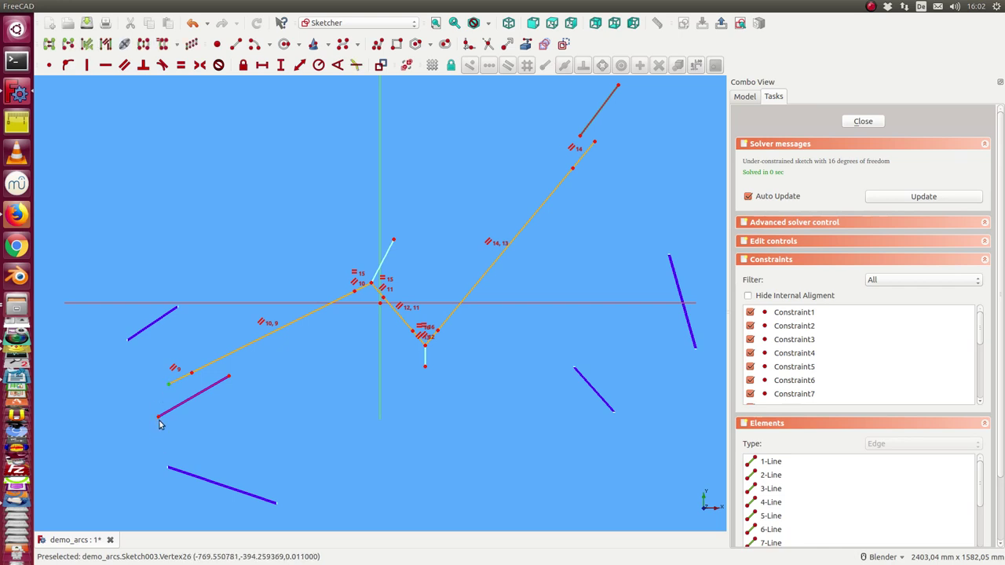
# Make the orange chain ends coincident with the purple border line ends, leaving 10 degrees of freedom.
pyautogui.click(159, 421)
pyautogui.click(48, 65)
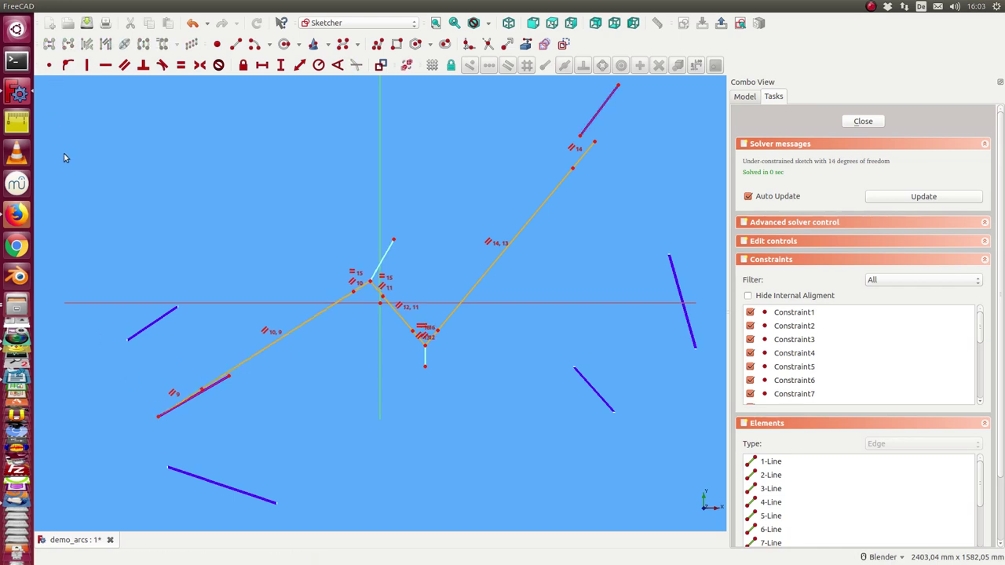
pyautogui.click(201, 388)
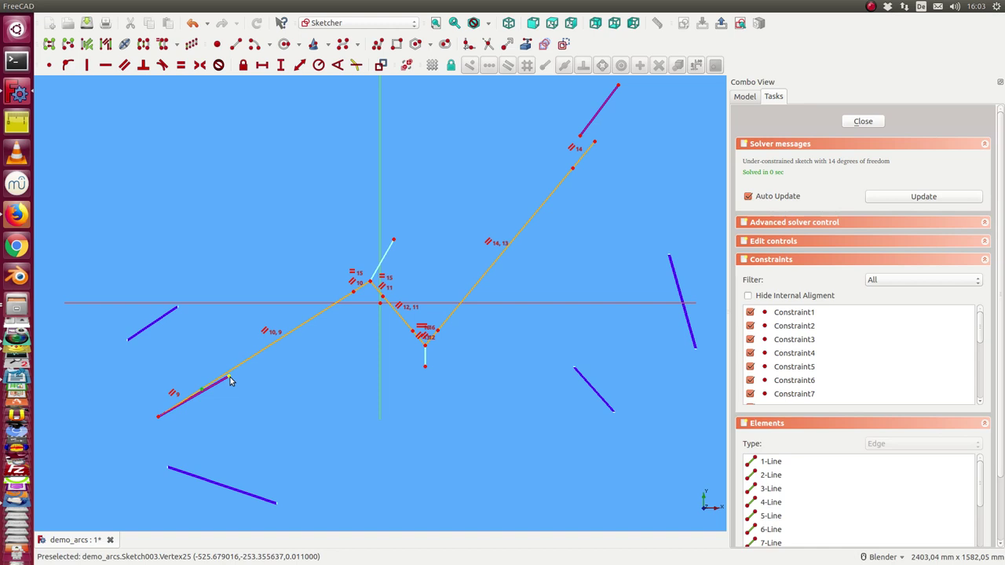
pyautogui.click(229, 380)
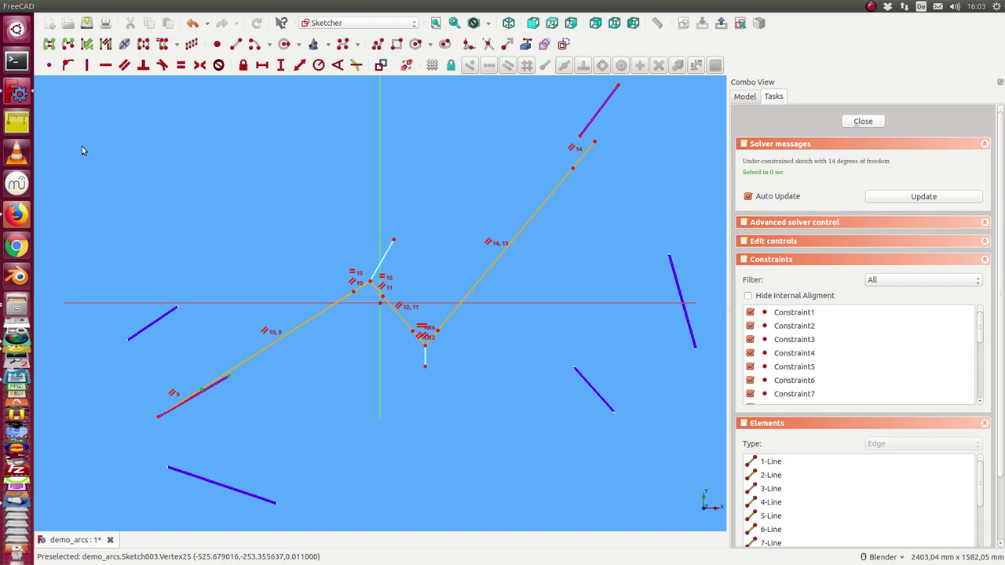
pyautogui.click(49, 65)
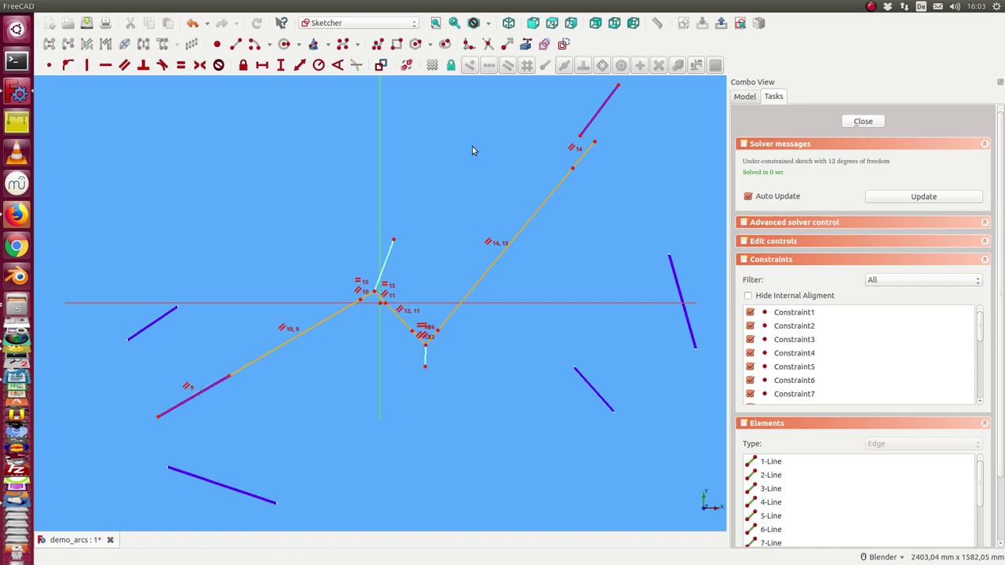
pyautogui.click(595, 142)
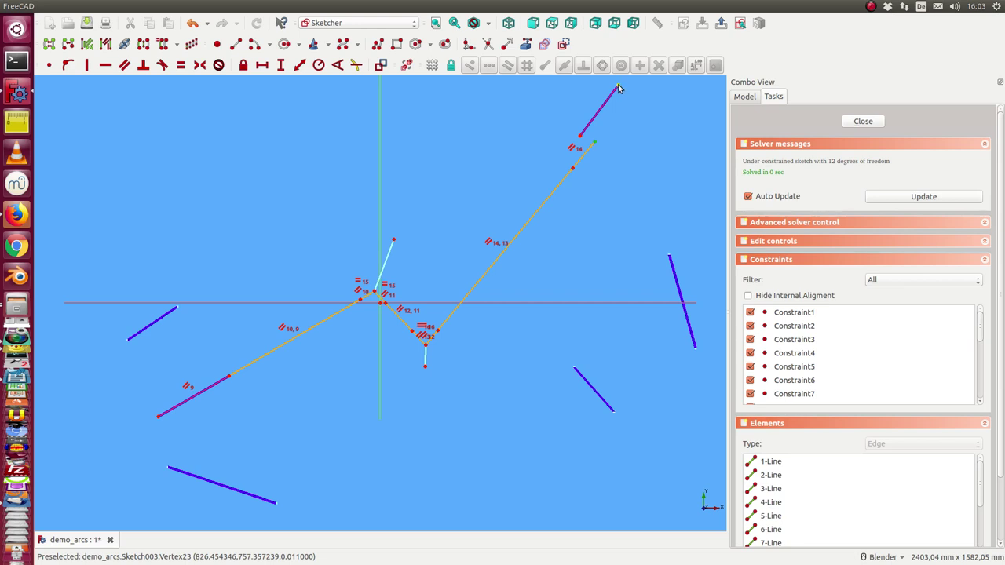
pyautogui.click(617, 88)
pyautogui.click(49, 64)
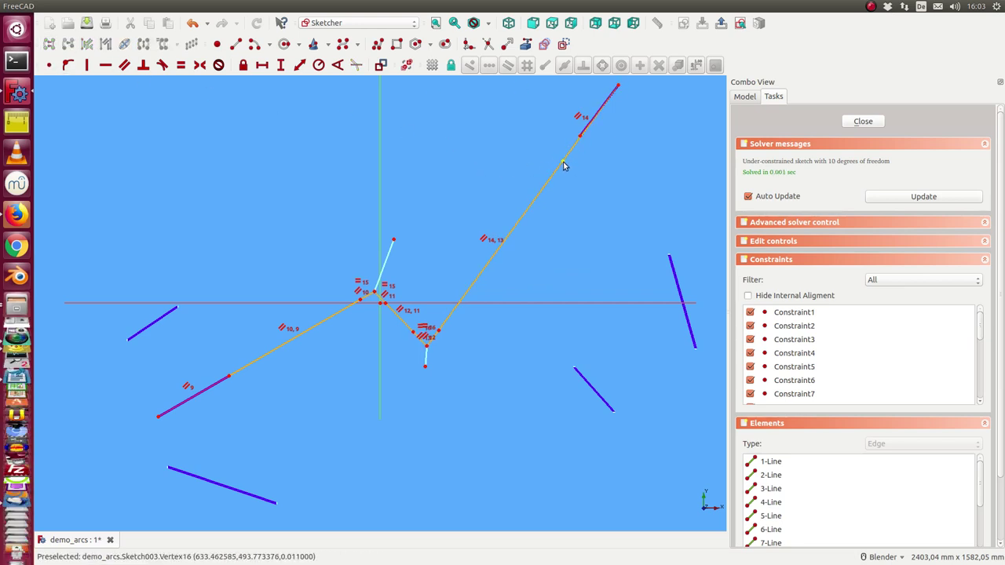
# Reshape the V-shaped middle, joining two vertices with Coincident, down to 8 degrees of freedom.
pyautogui.moveTo(564, 162)
pyautogui.mouseDown()
pyautogui.moveTo(570, 149)
pyautogui.moveTo(577, 155)
pyautogui.mouseUp()
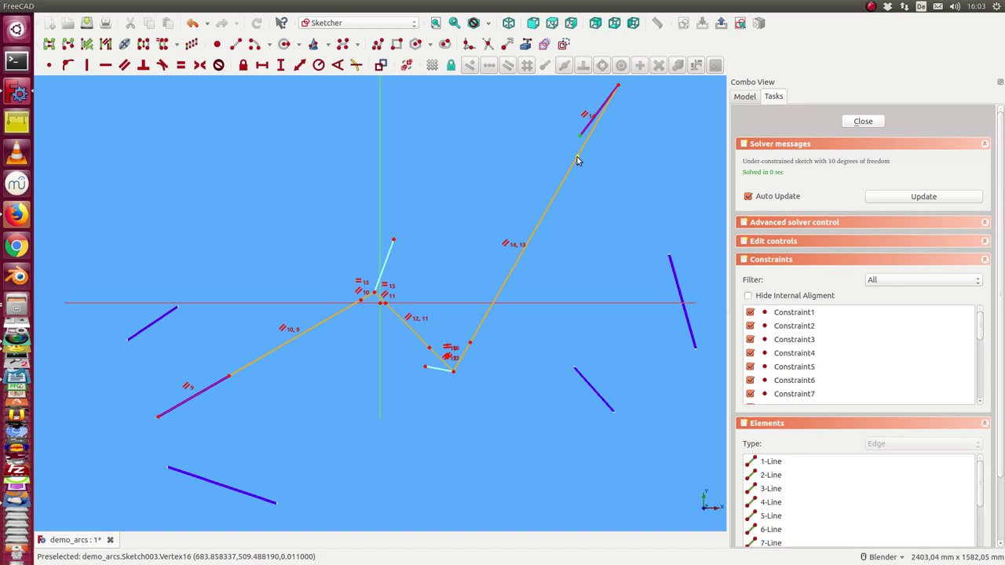
pyautogui.click(48, 66)
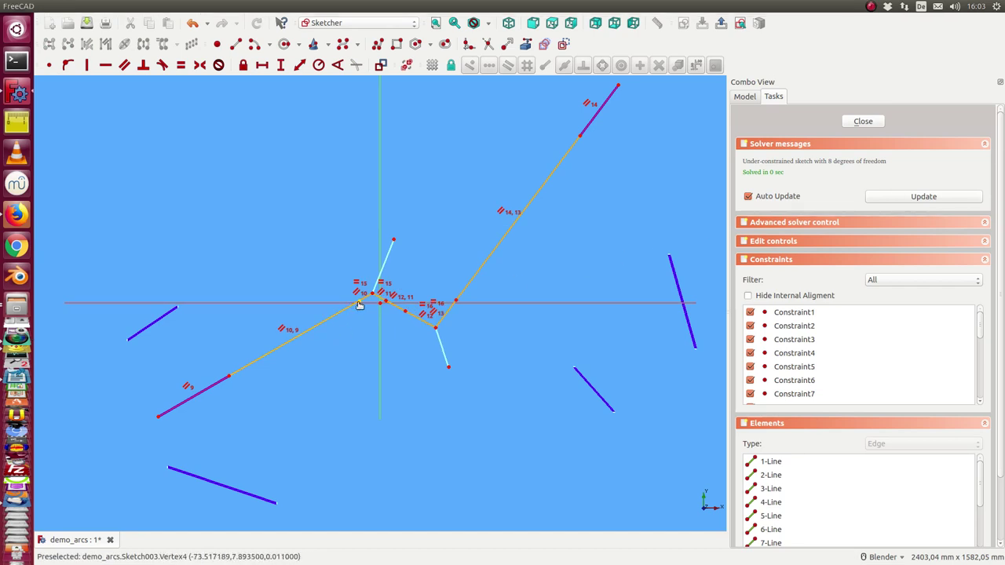
pyautogui.moveTo(359, 302); pyautogui.dragTo(324, 326)
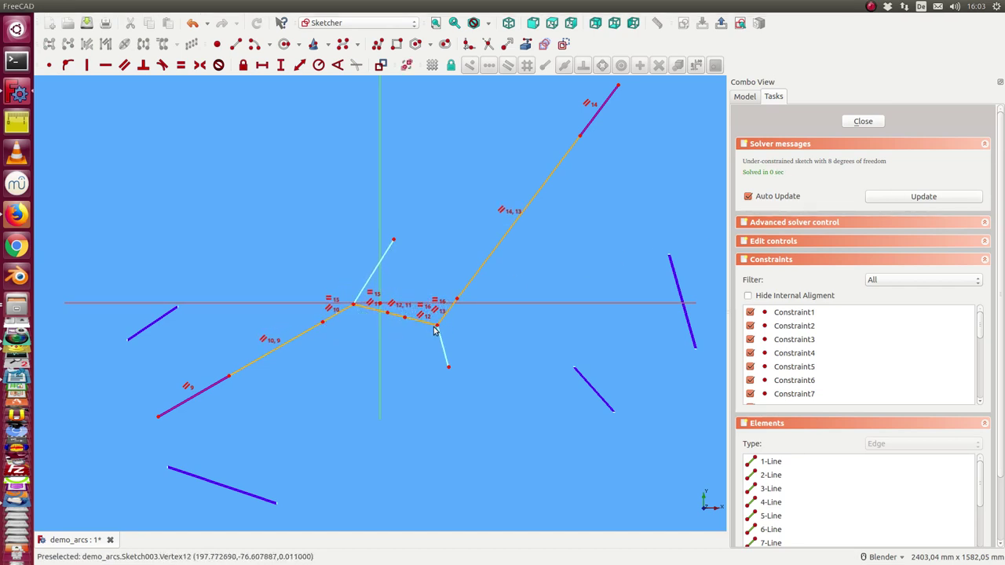
pyautogui.moveTo(438, 328); pyautogui.dragTo(451, 378)
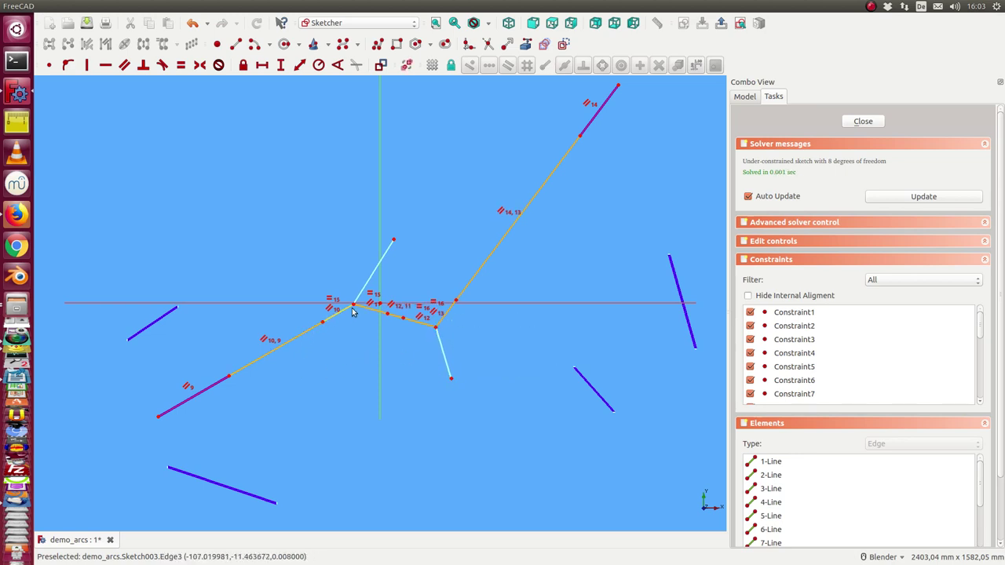
pyautogui.scroll(-2, 381, 305)
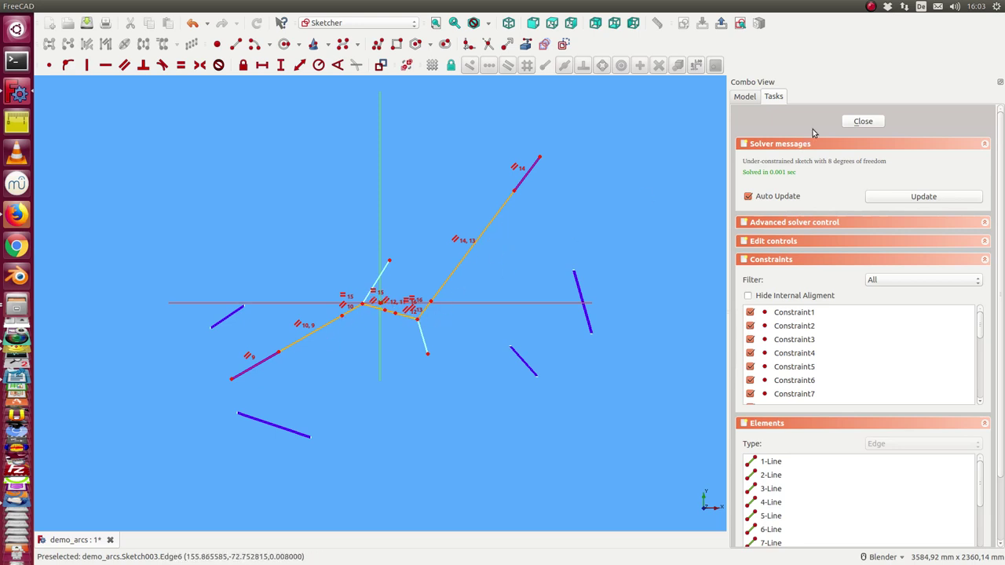
# Close MyDemo's sketch editing and bring up the Sketchertools menu.
pyautogui.click(853, 123)
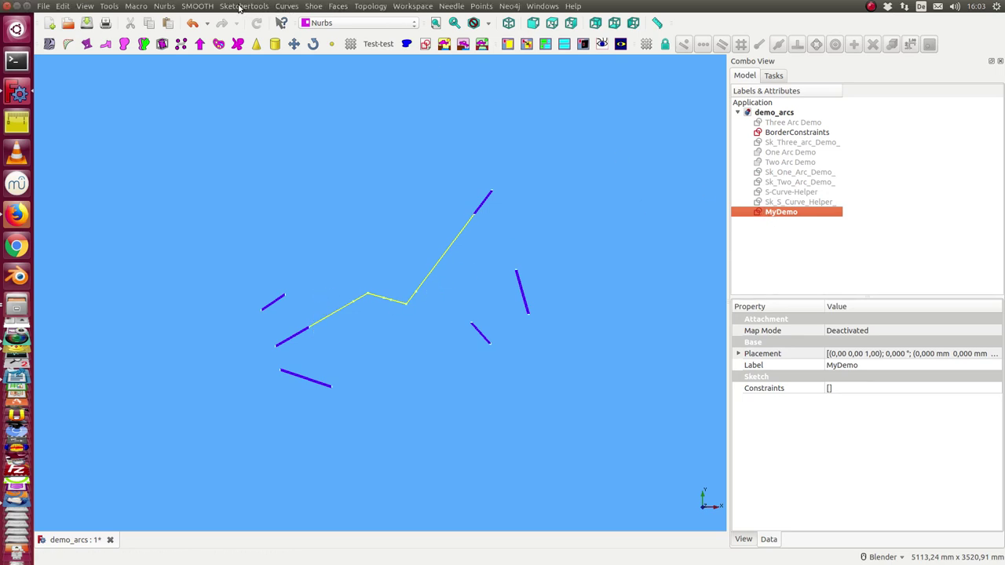
pyautogui.click(262, 7)
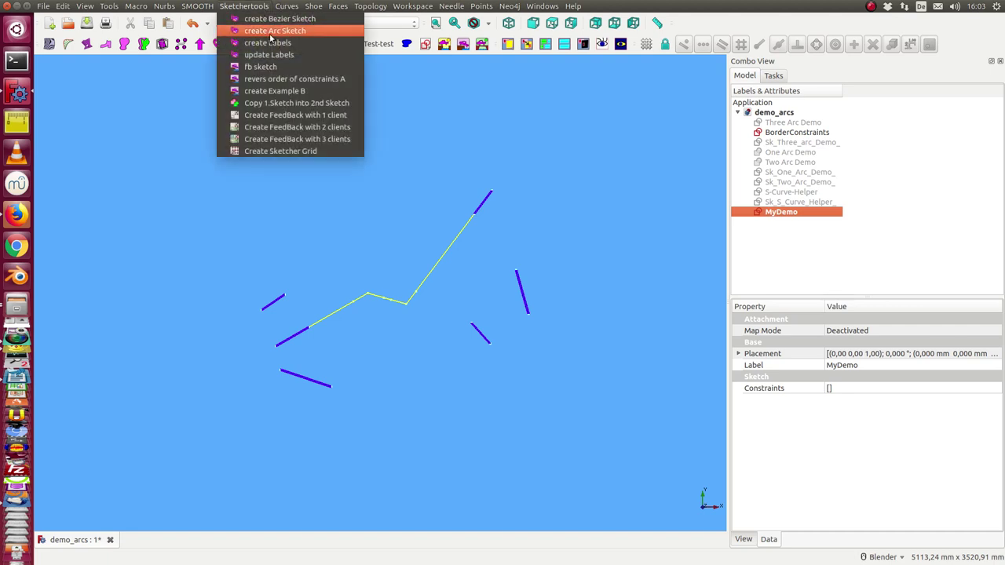
# Create the two-arc Sk_MyDemo_ sketch from MyDemo, then inspect it, MyDemo and BorderConstraints.
pyautogui.click(272, 32)
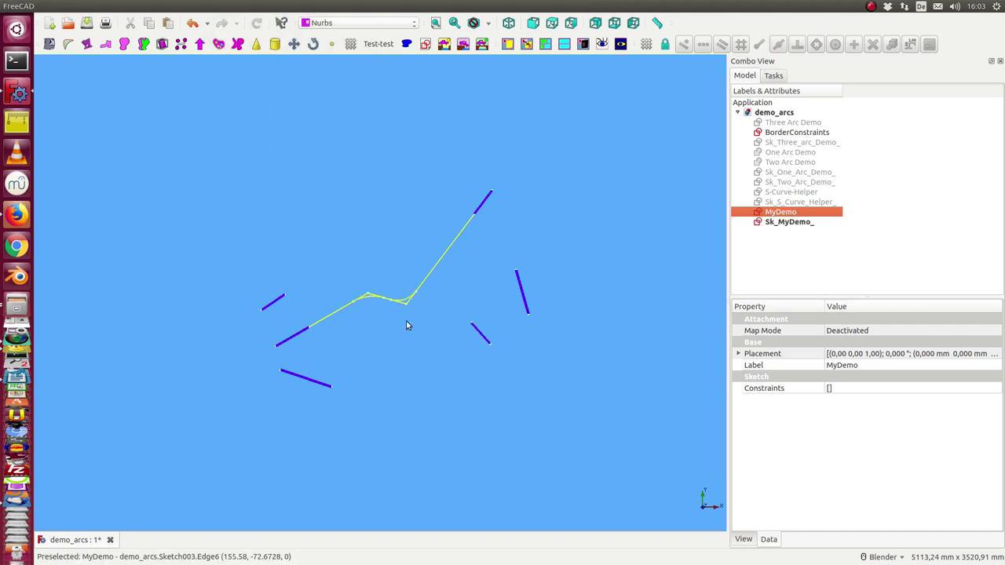
pyautogui.click(773, 222)
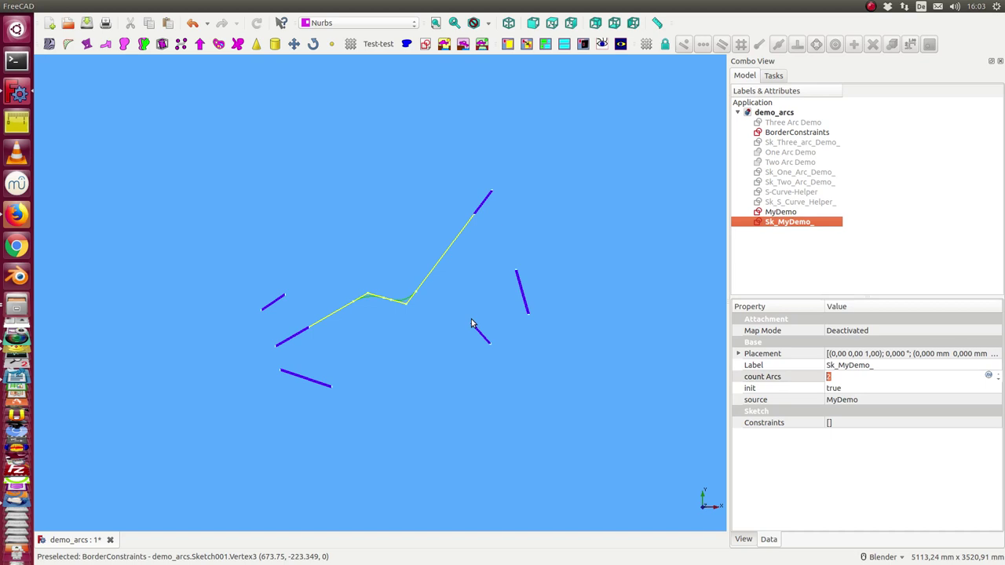
pyautogui.click(772, 213)
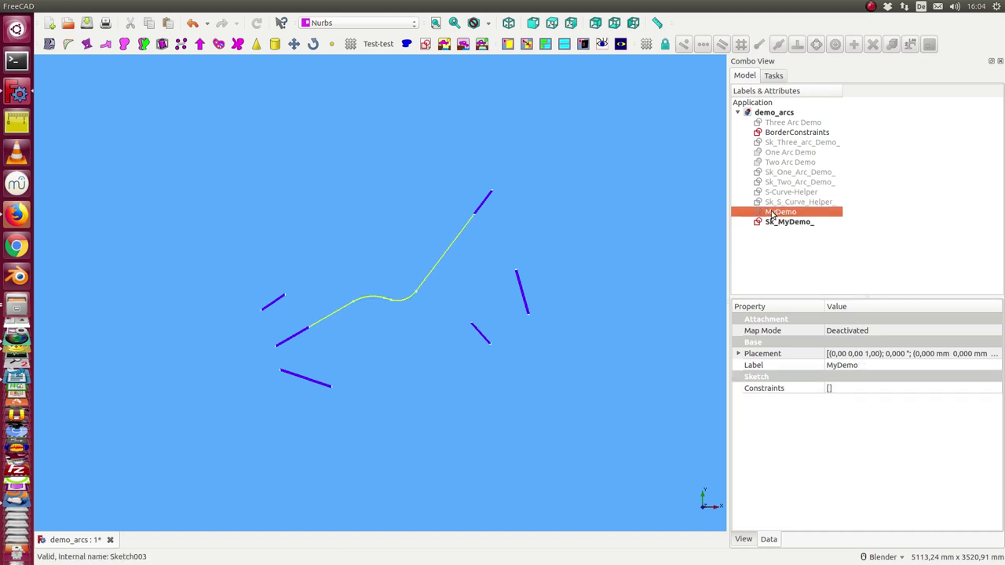
pyautogui.scroll(3, 621, 261)
pyautogui.scroll(-2, 627, 257)
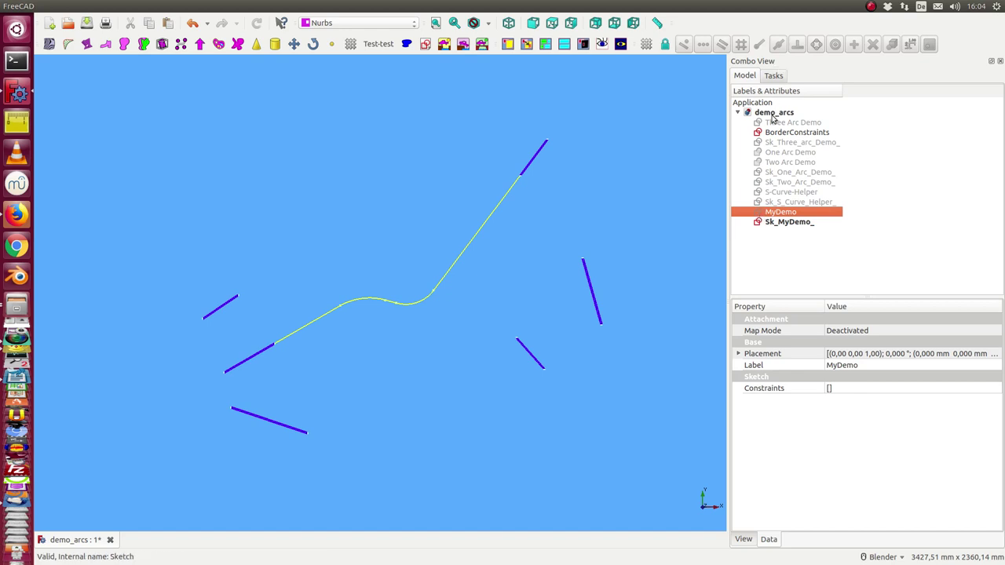
pyautogui.click(775, 132)
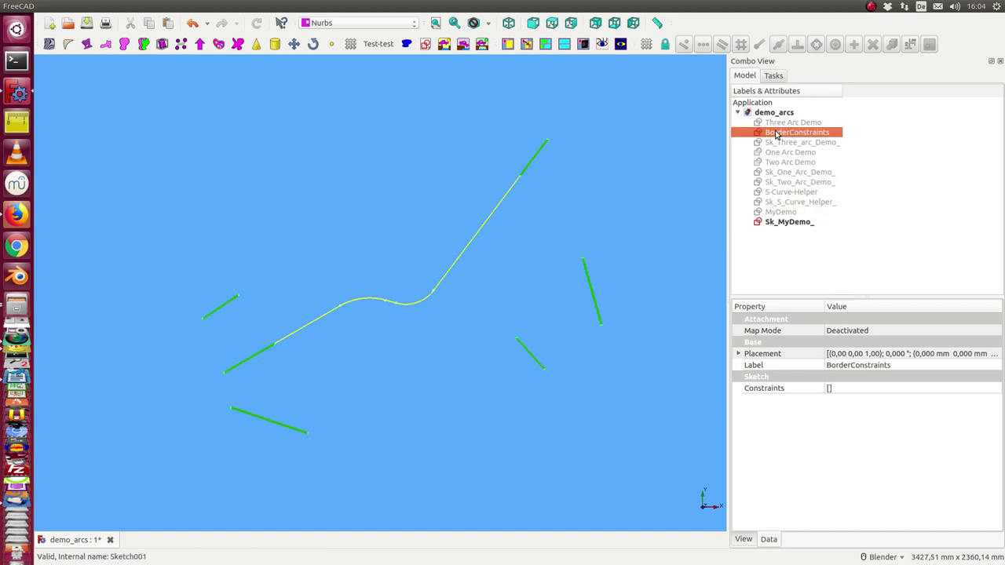
# In BorderConstraints, shift the upper line and tilt the lower-left line so the S-curve follows.
pyautogui.doubleClick(775, 133)
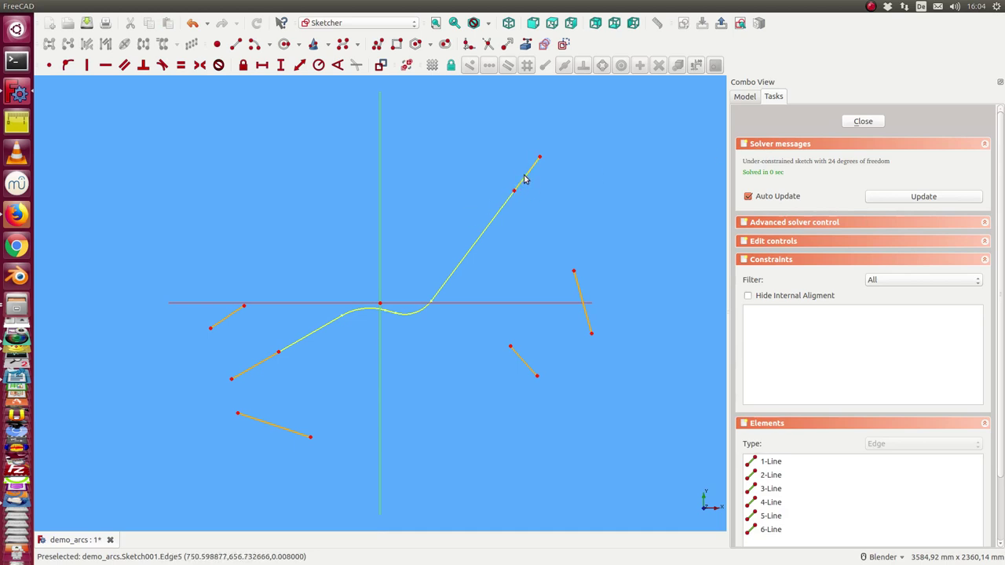
pyautogui.moveTo(525, 180); pyautogui.dragTo(537, 173)
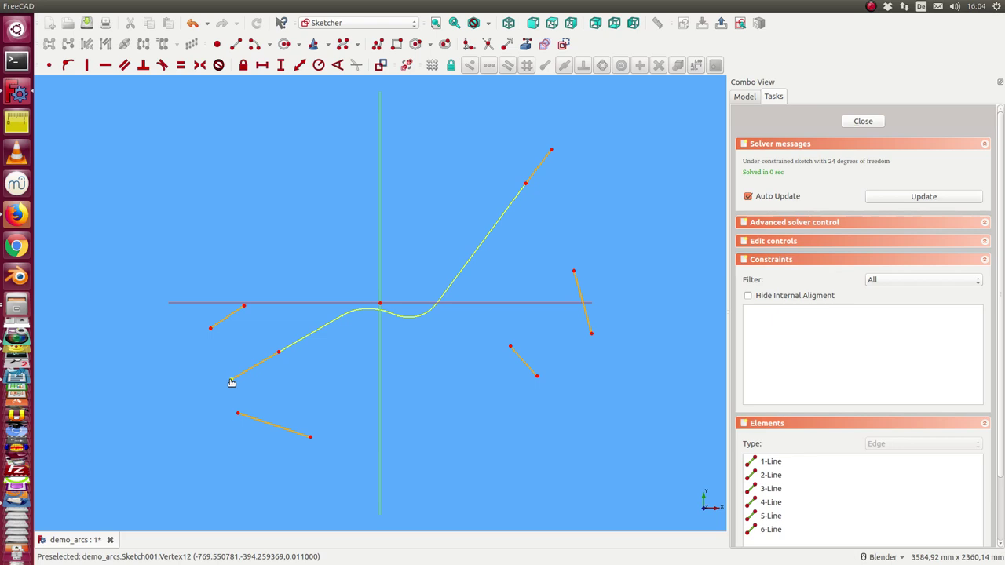
pyautogui.moveTo(231, 382); pyautogui.dragTo(251, 389)
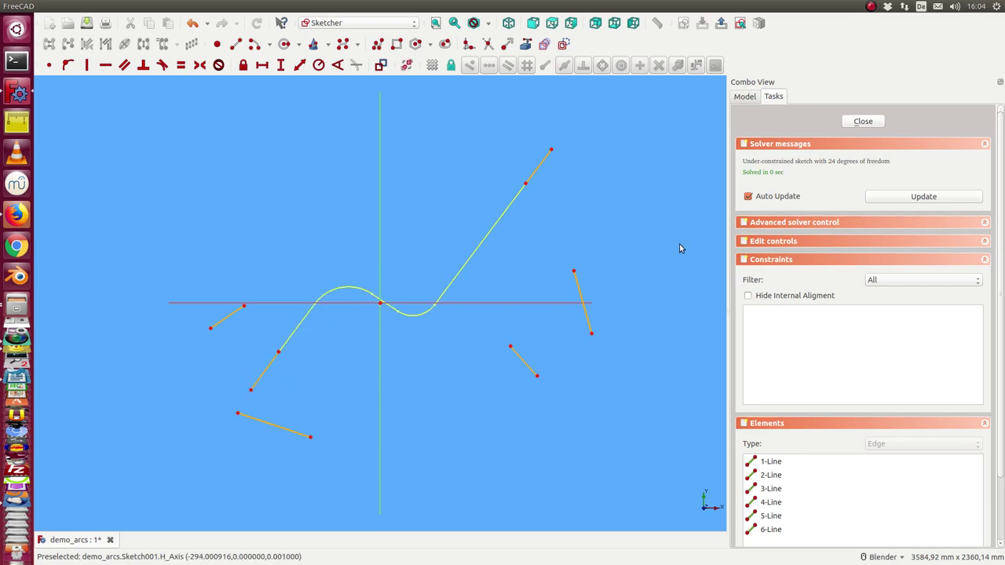
pyautogui.click(855, 121)
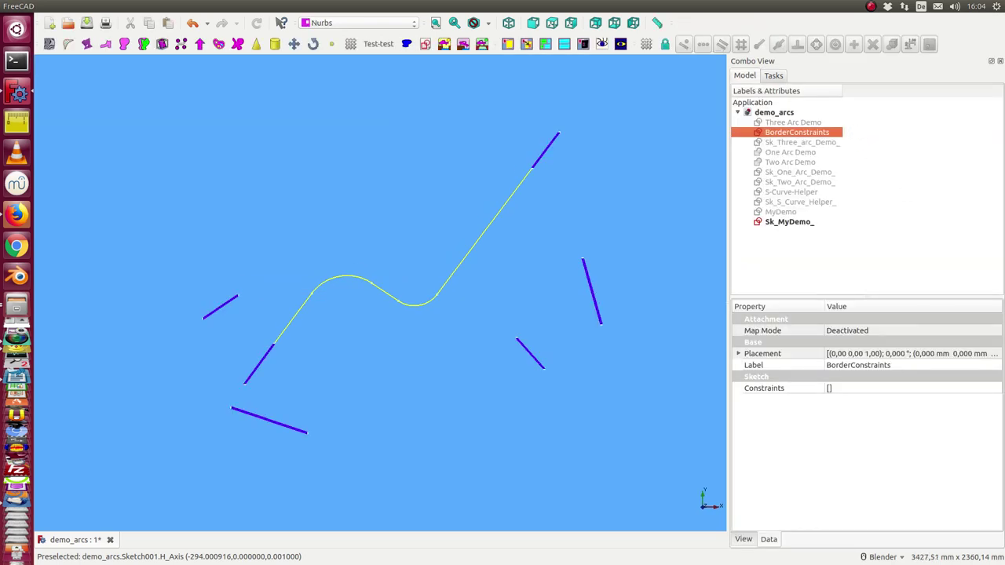
# Add V 1–V 6 and E 1–E 5 leader labels to the Sk_MyDemo_ arc sketch.
pyautogui.click(480, 372)
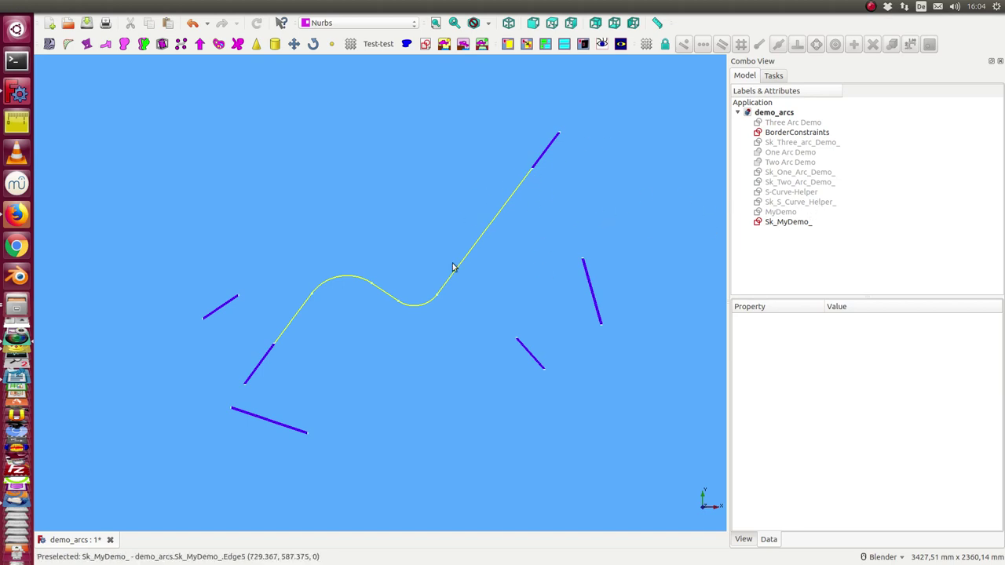
pyautogui.click(785, 223)
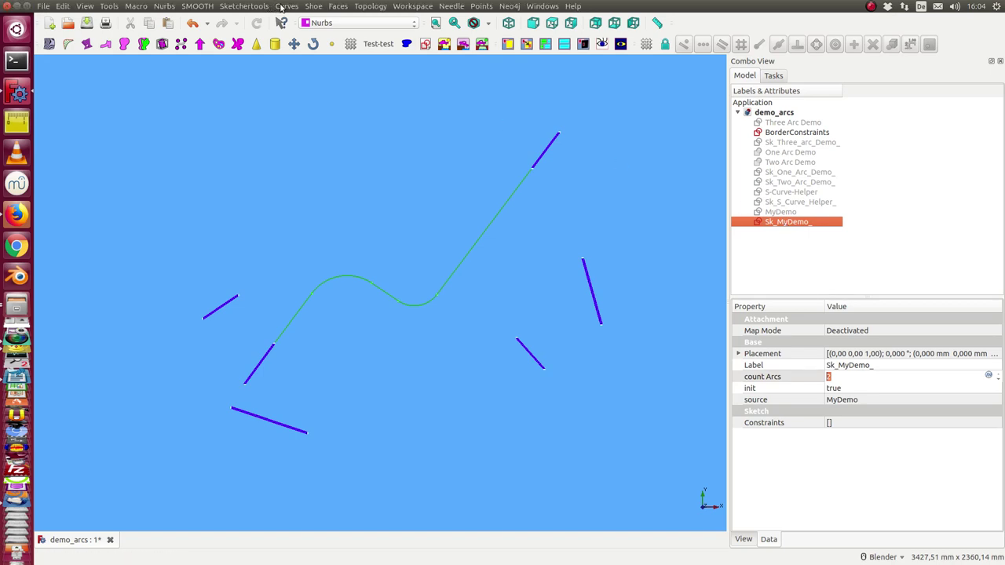
pyautogui.click(248, 7)
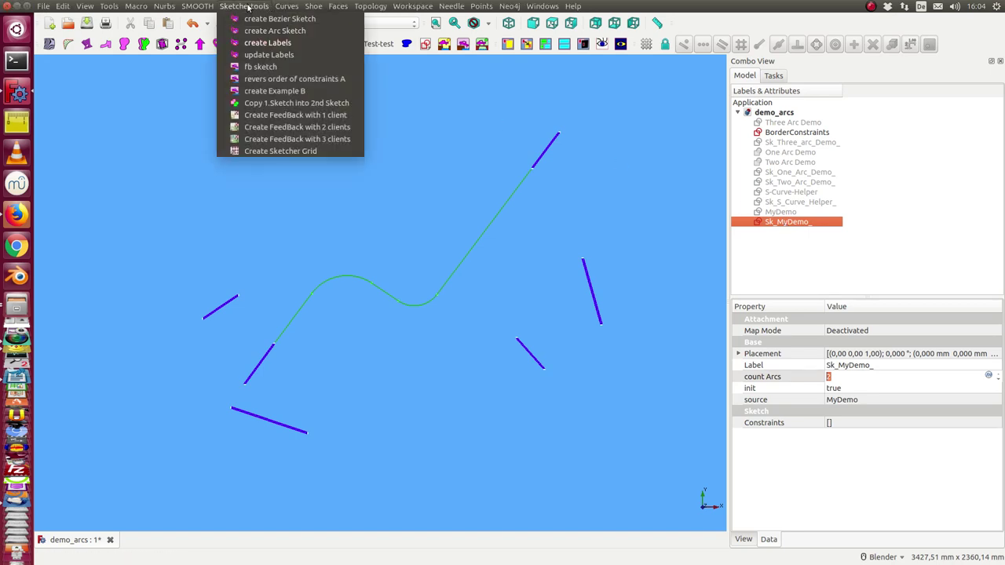
pyautogui.click(266, 45)
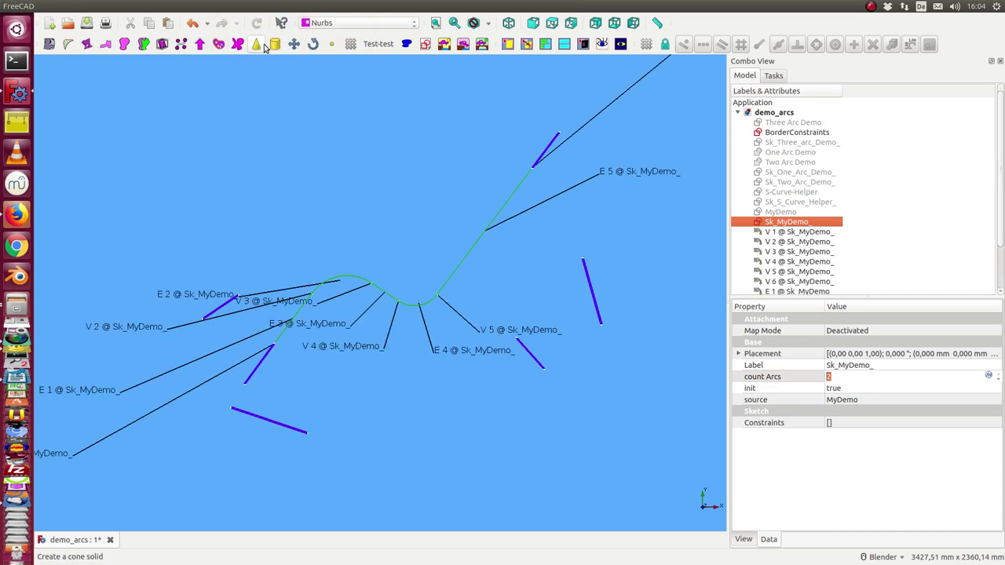
pyautogui.click(780, 133)
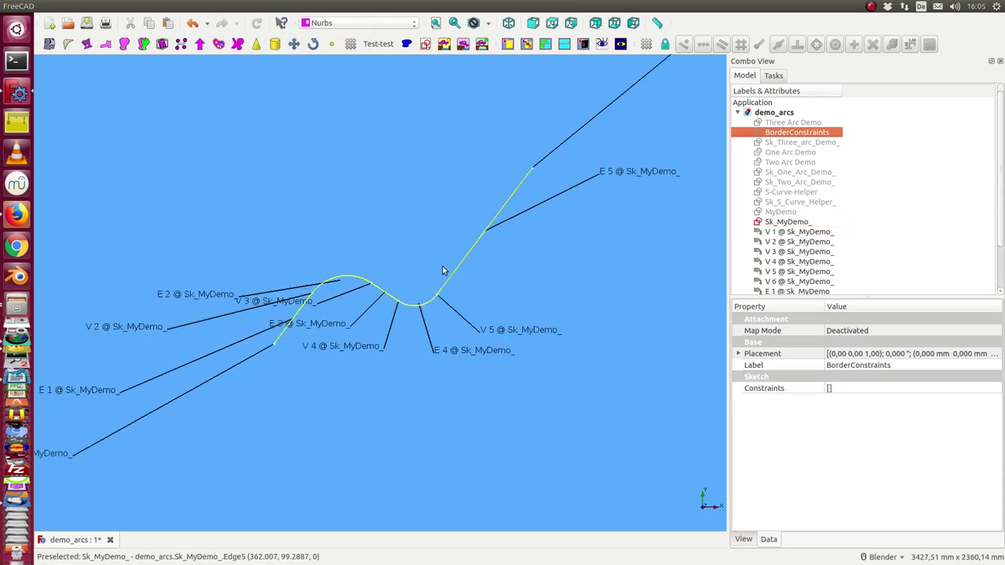
pyautogui.scroll(-1, 565, 169)
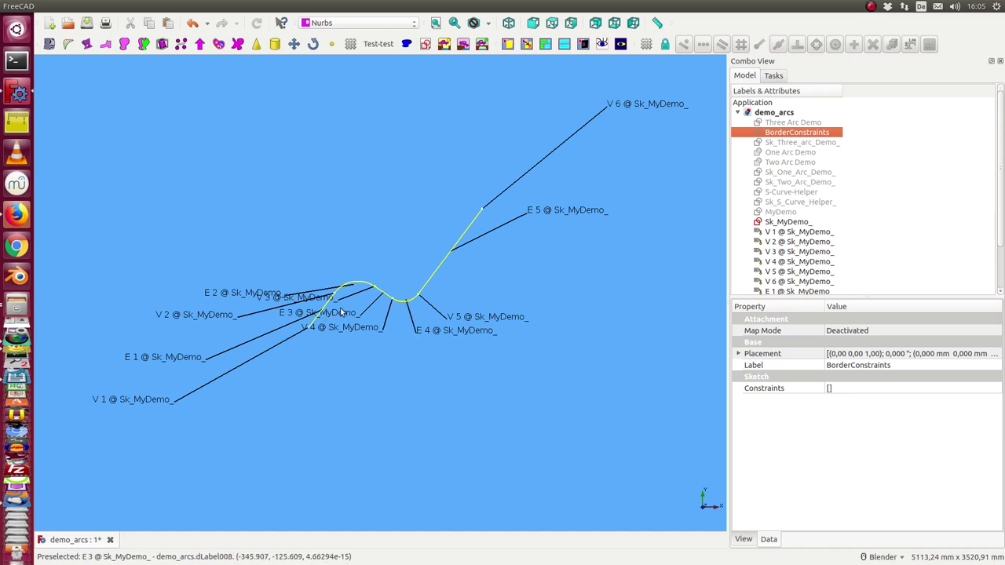
# Move the E 2 and V 2 labels higher, away from the curve.
pyautogui.click(233, 292)
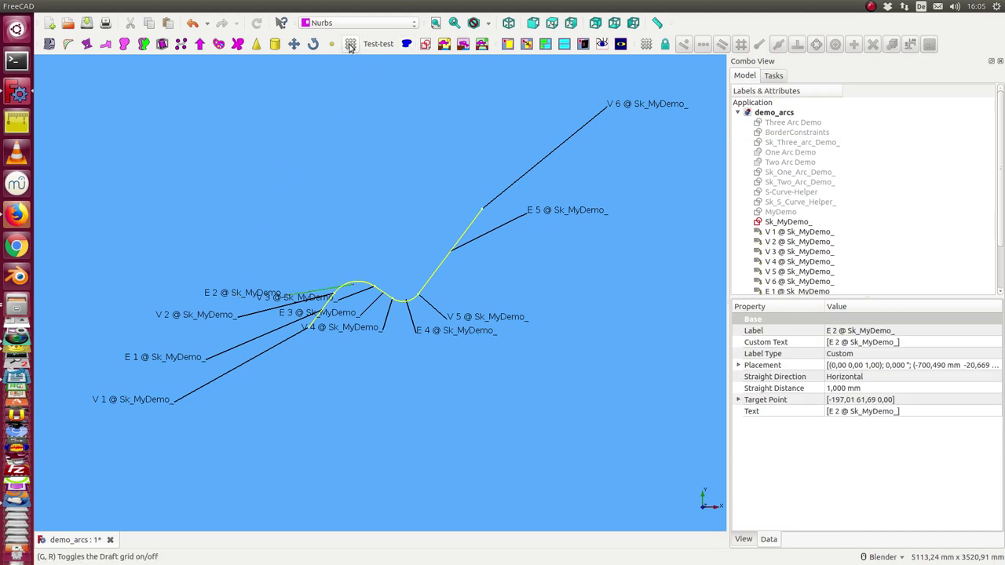
pyautogui.click(293, 44)
pyautogui.click(226, 291)
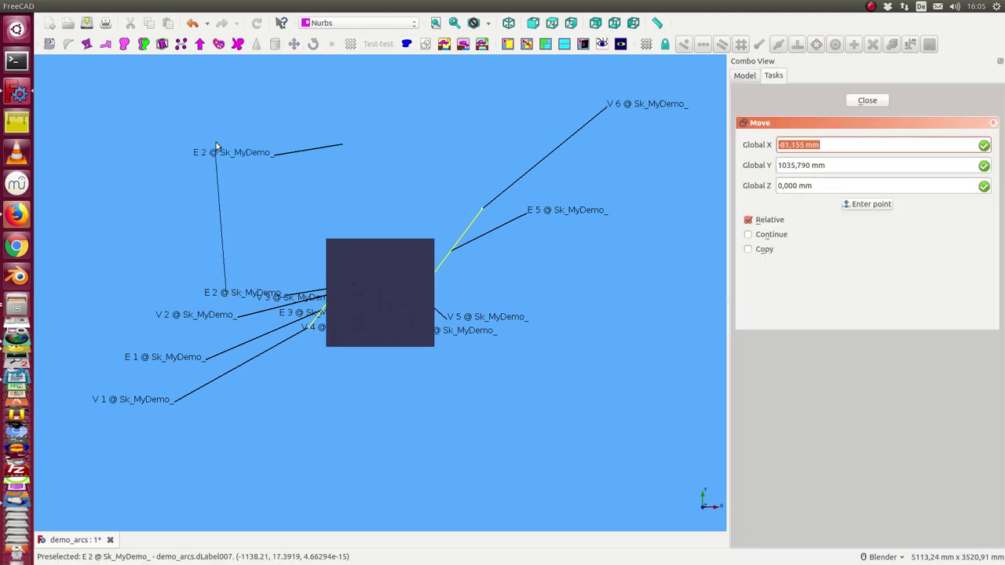
pyautogui.click(217, 147)
pyautogui.click(195, 313)
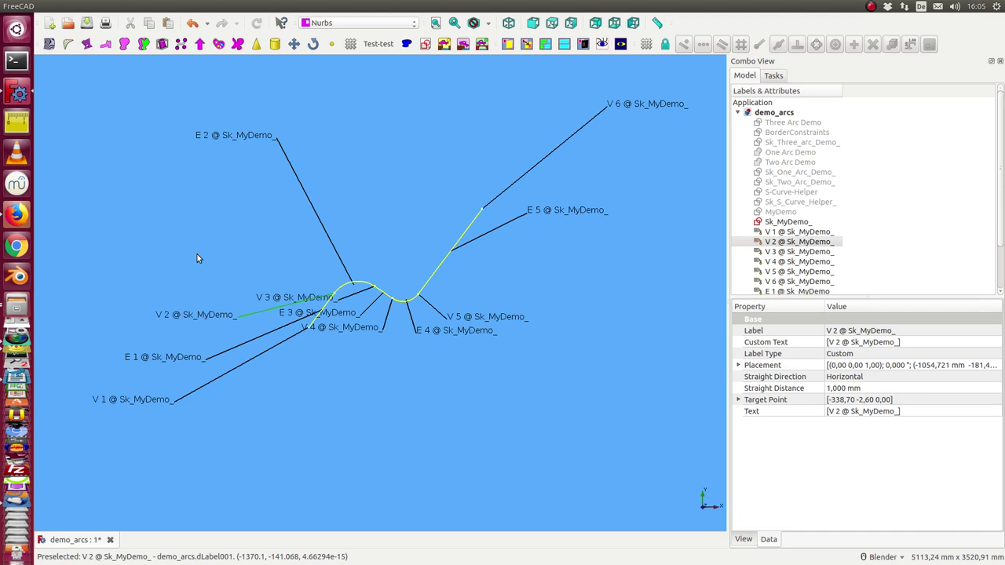
pyautogui.click(294, 44)
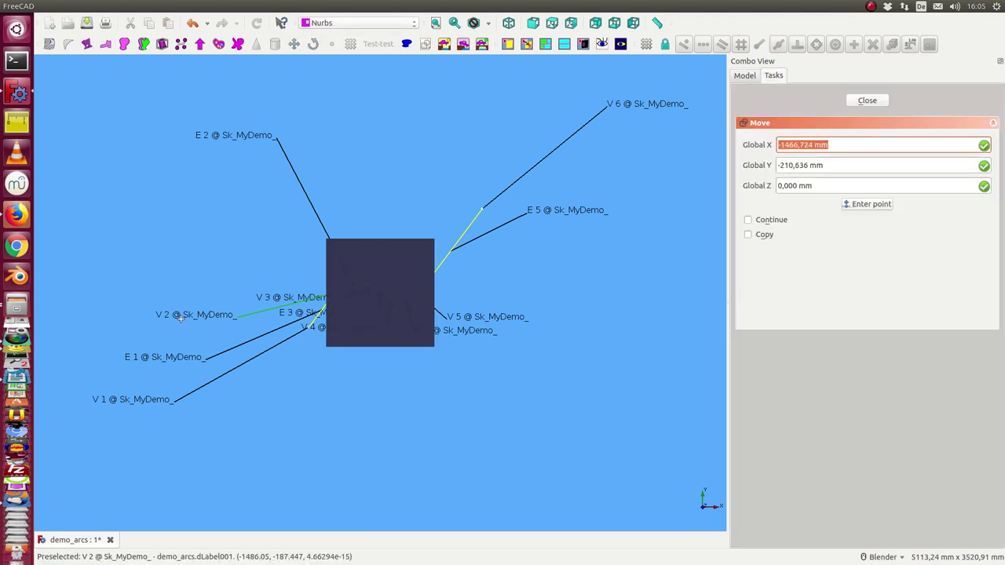
pyautogui.click(149, 243)
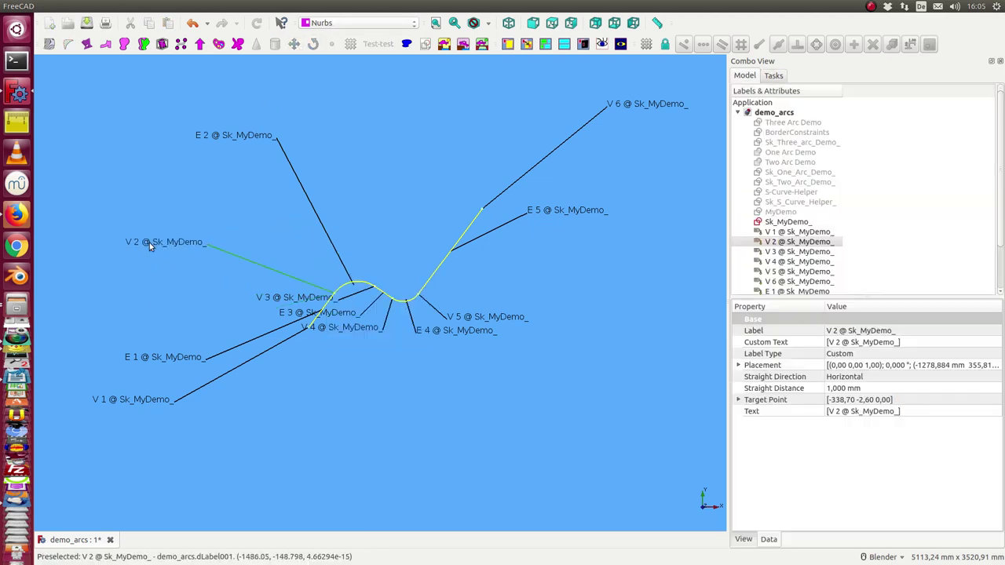
# Delete the E 4, V 4 and E 1 labels.
pyautogui.click(464, 332)
pyautogui.press('Delete')
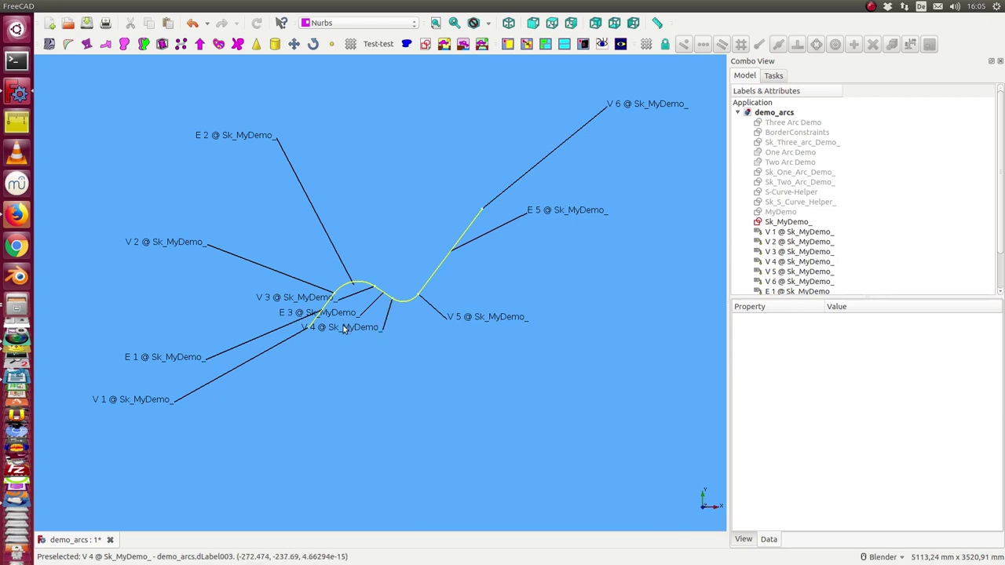
pyautogui.click(343, 329)
pyautogui.press('Delete')
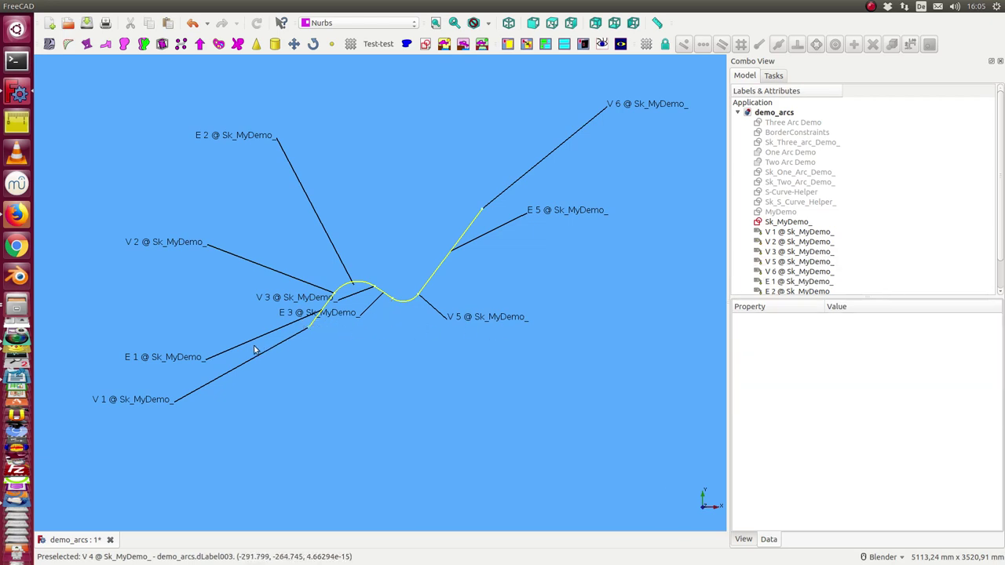
pyautogui.click(273, 337)
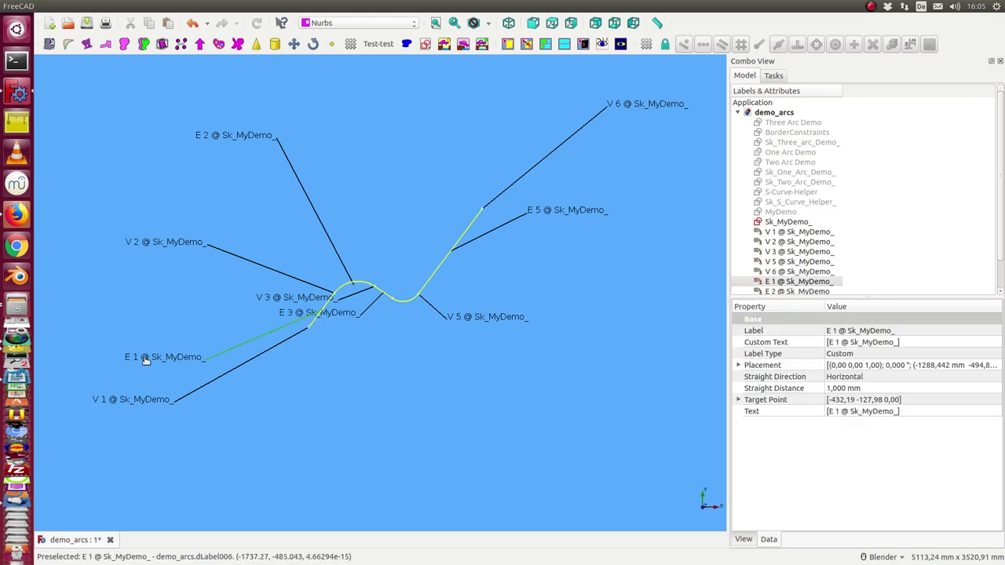
pyautogui.press('Delete')
pyautogui.click(575, 208)
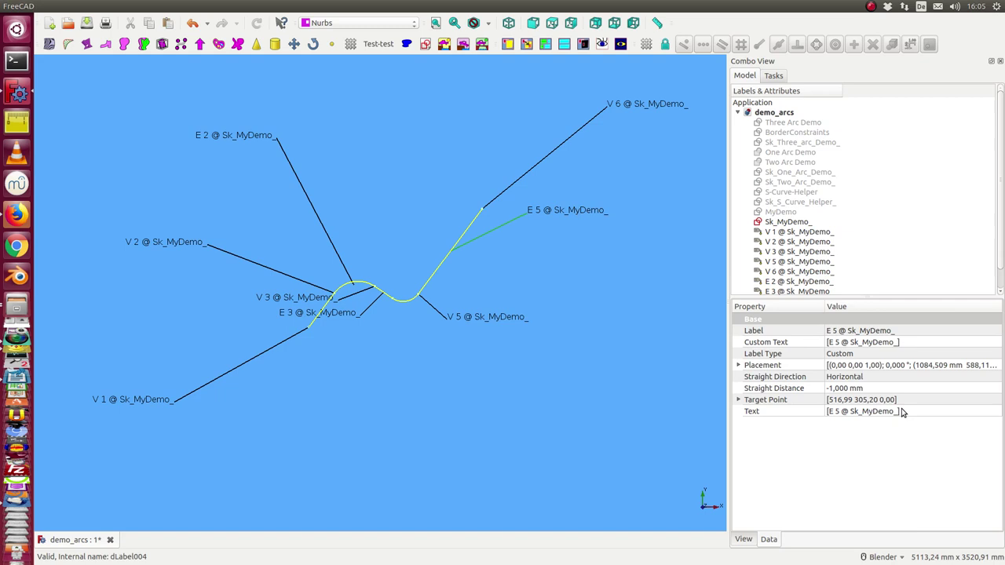
# Add a second Custom Text line 'This is a Demo' to the E 5 label.
pyautogui.click(929, 343)
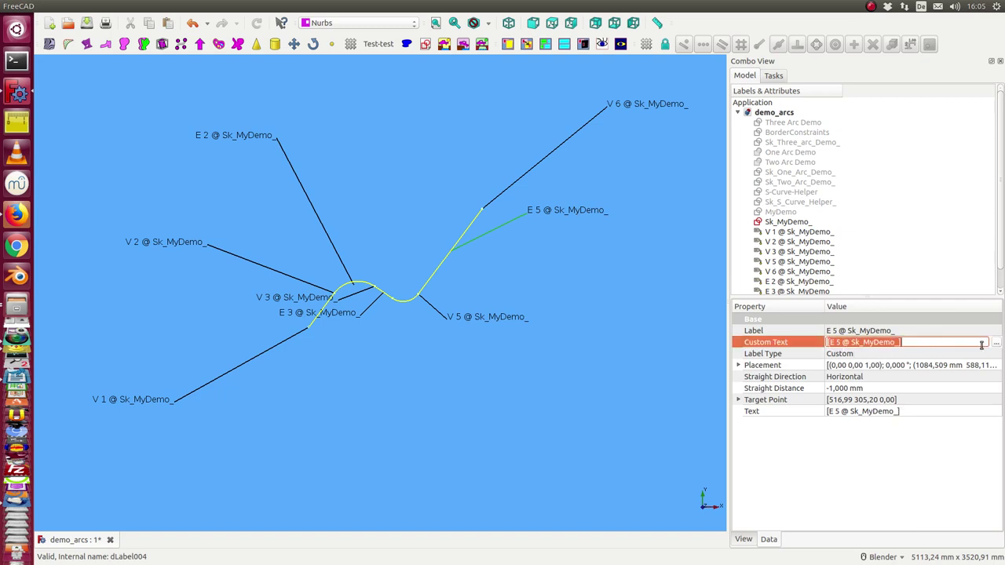
pyautogui.click(995, 346)
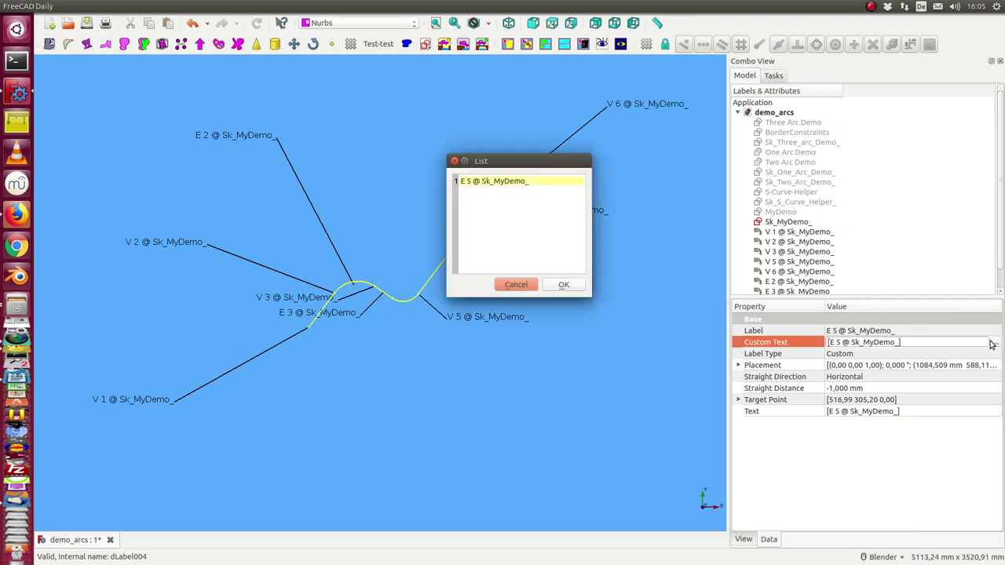
pyautogui.click(553, 186)
pyautogui.press('Return')
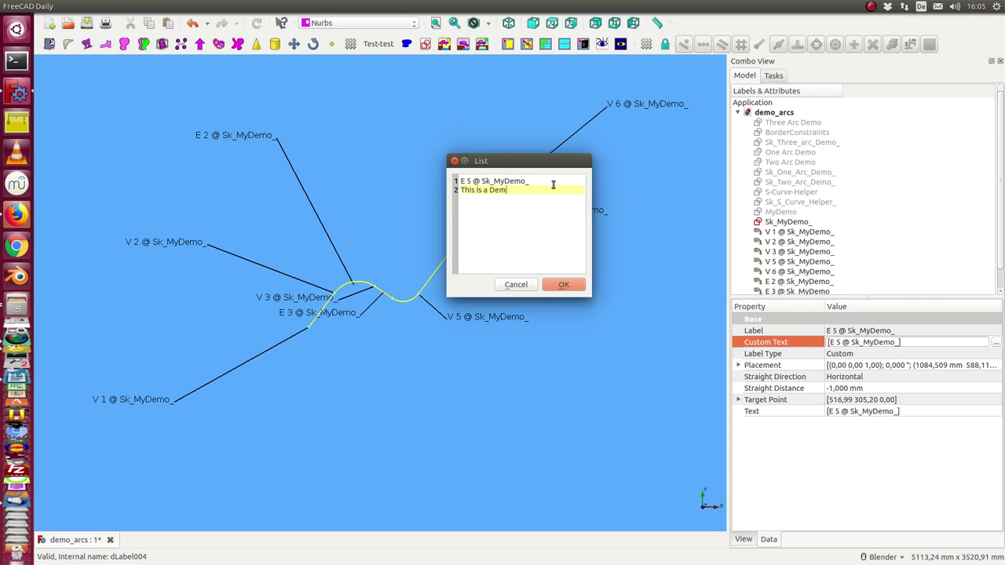
pyautogui.write('This is a Demo')
pyautogui.click(564, 285)
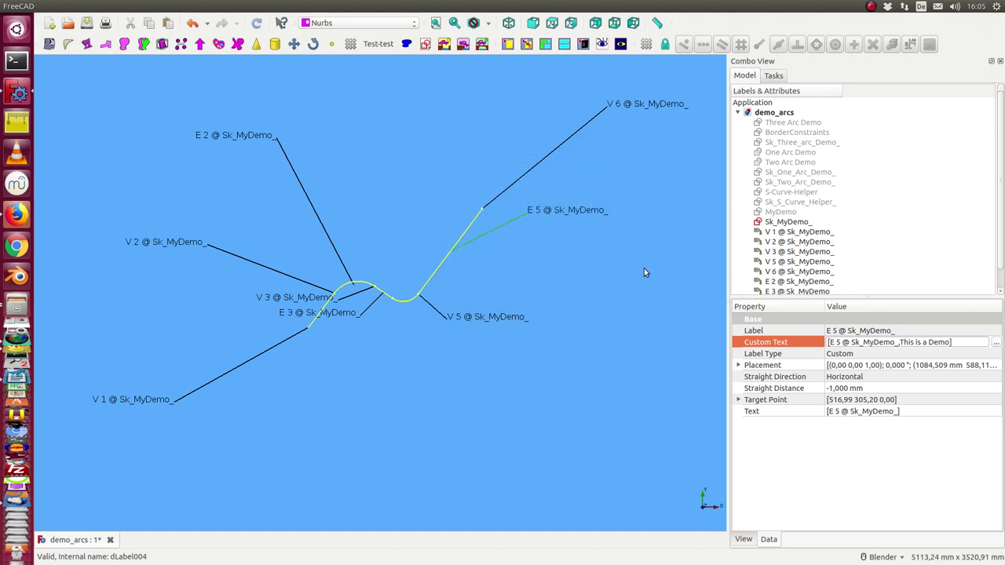
# Recompute so the E 5 label displays its new two-line text.
pyautogui.click(552, 272)
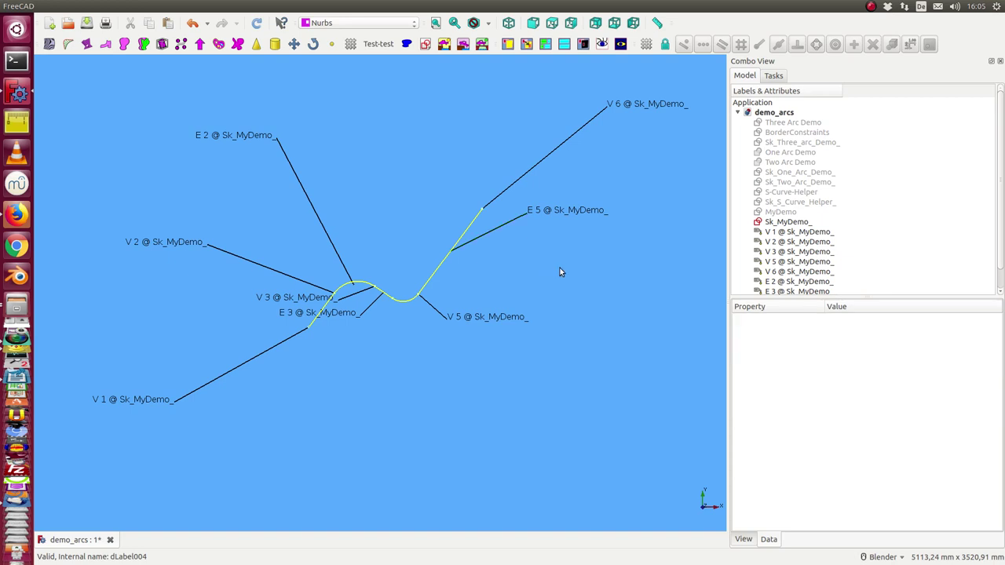
pyautogui.doubleClick(786, 234)
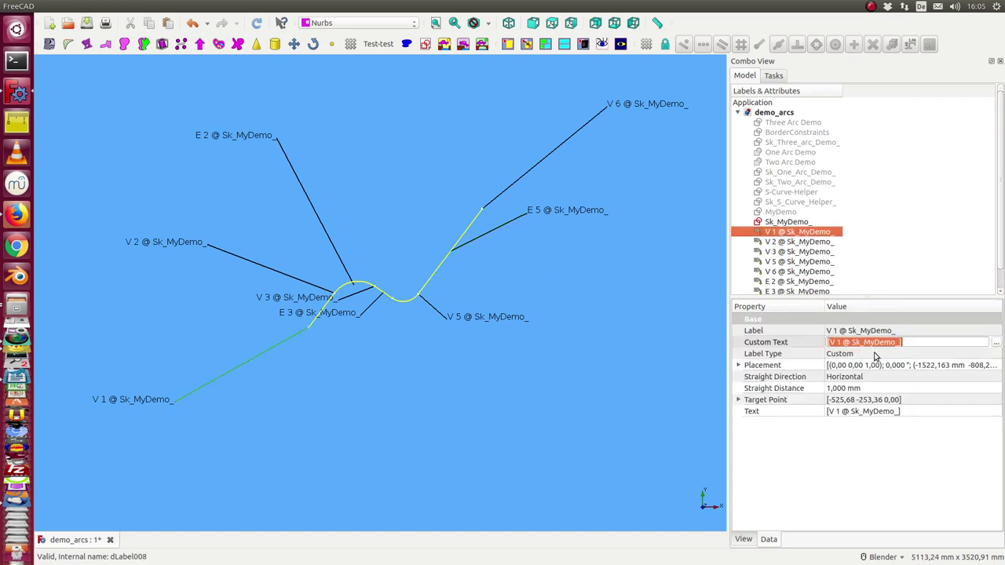
pyautogui.scroll(-1, 861, 276)
pyautogui.doubleClick(822, 281)
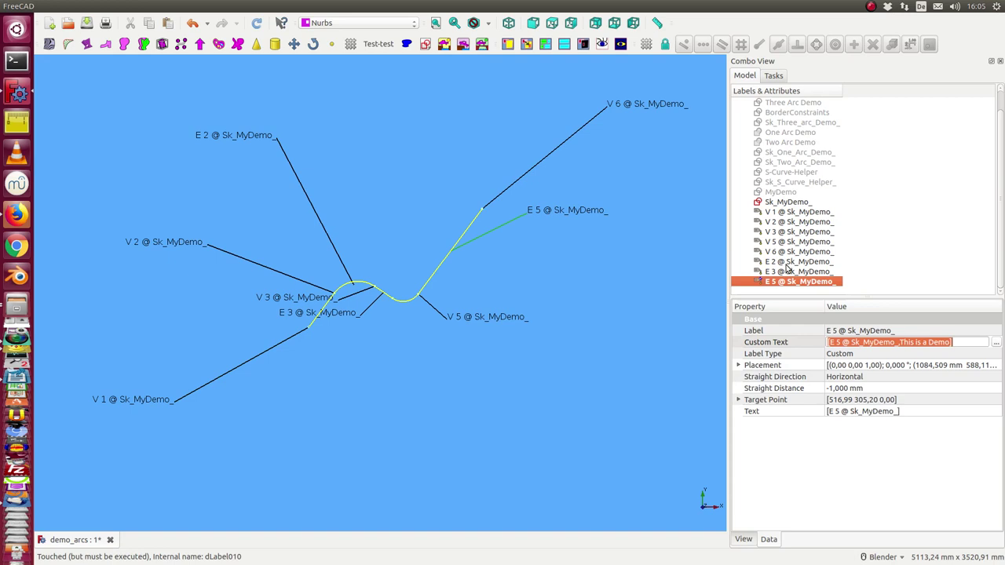
pyautogui.click(256, 22)
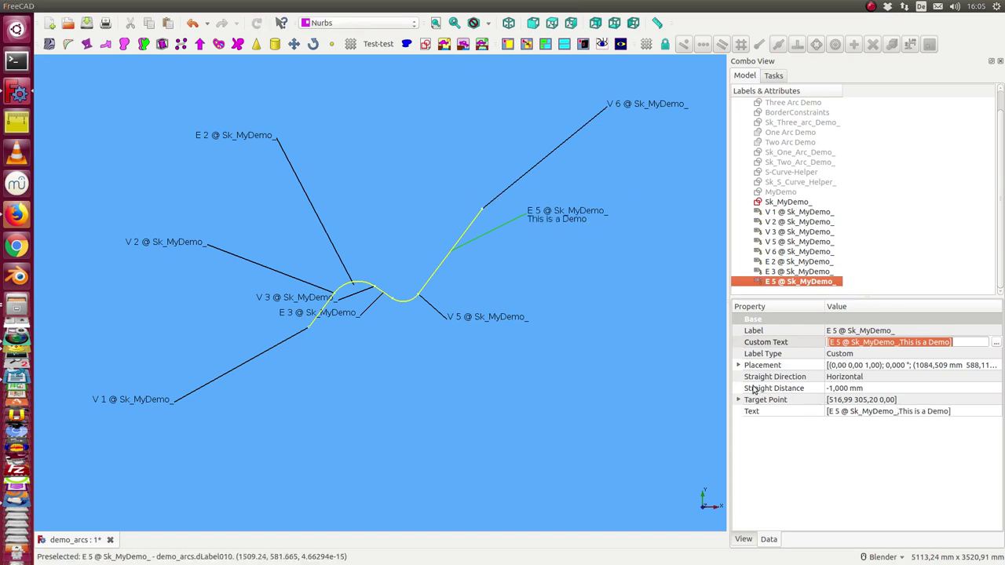
pyautogui.click(863, 389)
pyautogui.write('-')
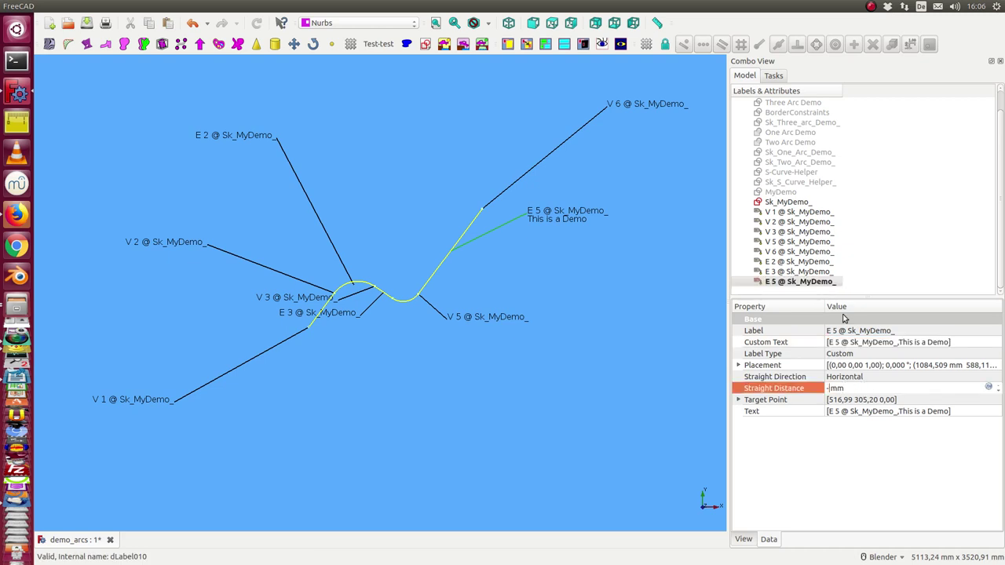
pyautogui.write('100')
pyautogui.click(570, 255)
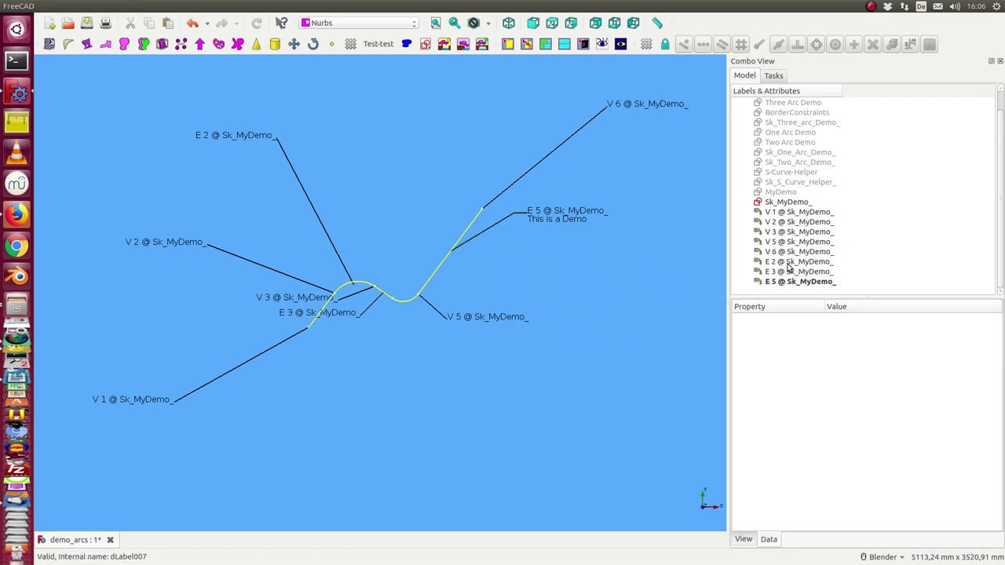
pyautogui.moveTo(437, 350)
pyautogui.keyDown('shift'); pyautogui.mouseDown(button='middle')
pyautogui.moveTo(413, 398)
pyautogui.moveTo(446, 364)
pyautogui.mouseUp(button='middle'); pyautogui.keyUp('shift')
pyautogui.scroll(1, 781, 179)
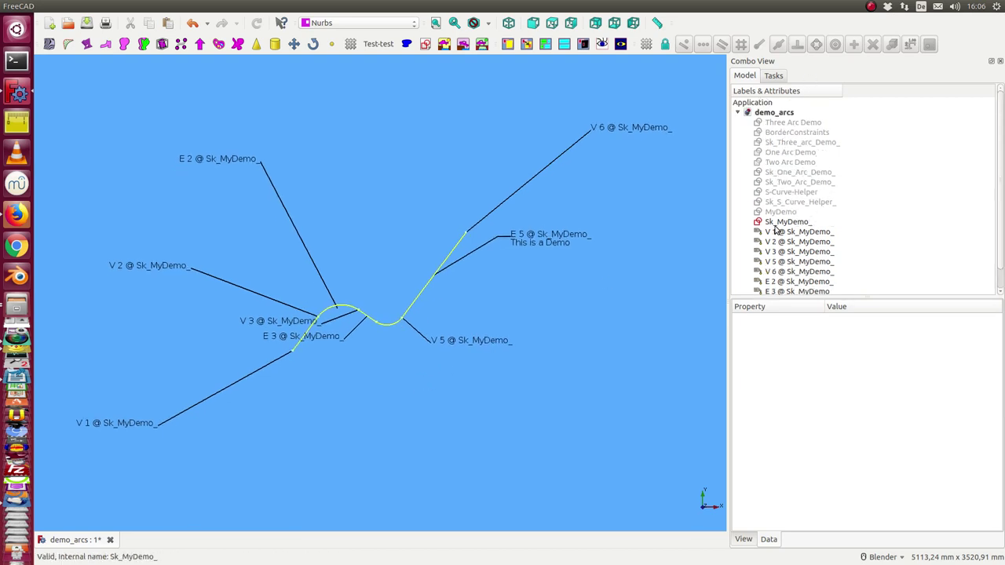
# Toggle visibility of the one-, two- and three-arc demo sketches and BorderConstraints.
pyautogui.click(808, 174)
pyautogui.press('space')
pyautogui.click(809, 183)
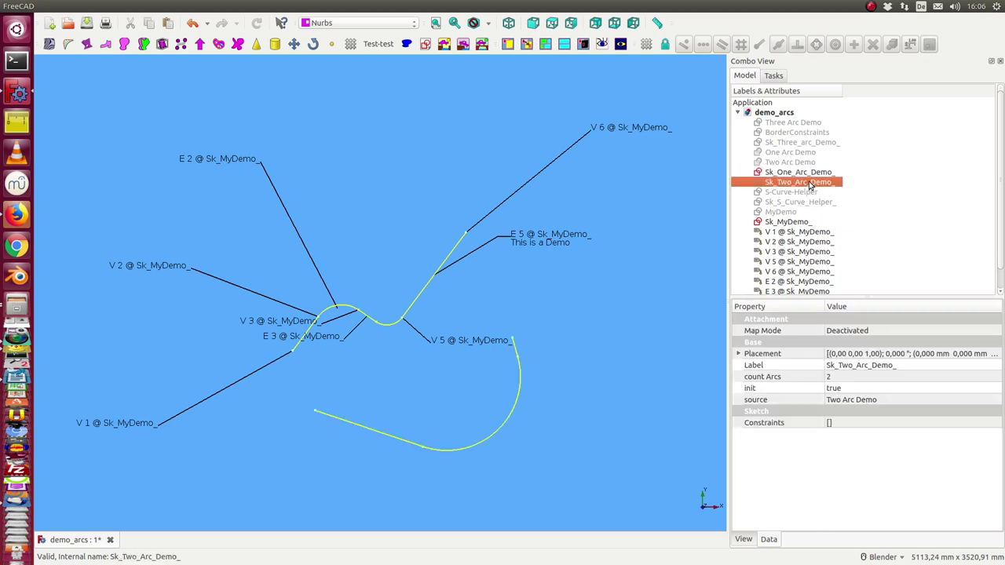
pyautogui.press('space')
pyautogui.click(809, 143)
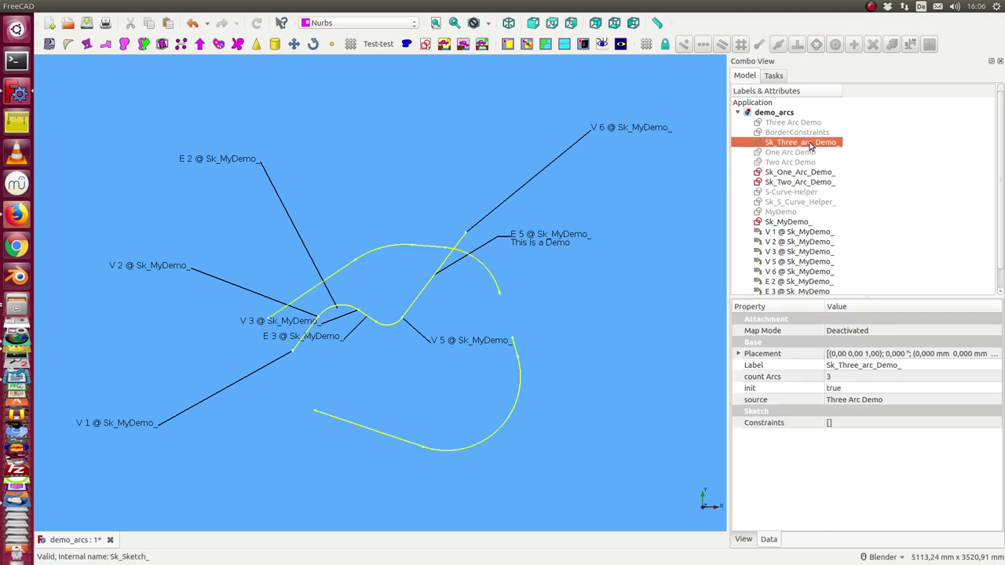
pyautogui.press('space')
pyautogui.click(795, 132)
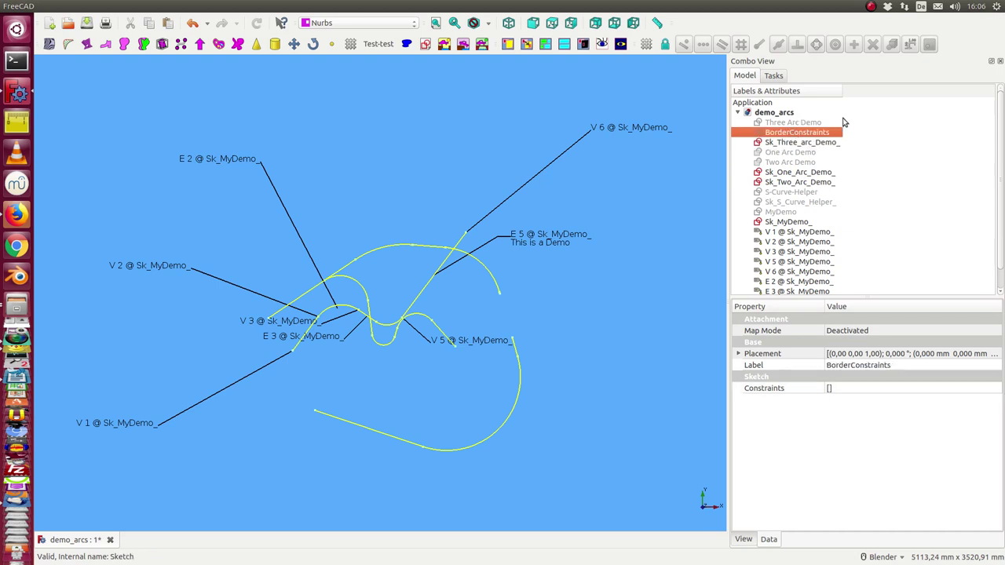
pyautogui.press('space')
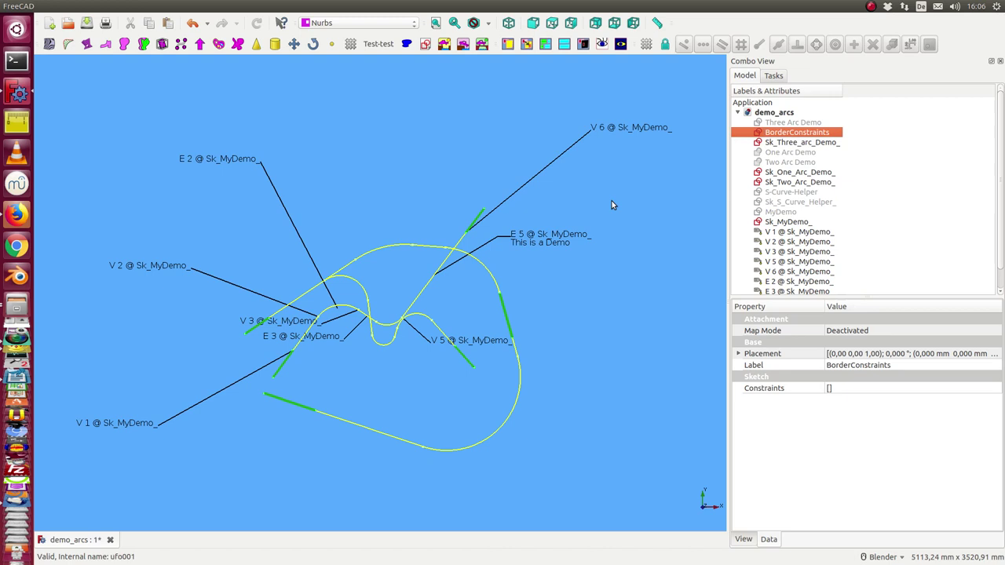
# Hide the labels on a black background and centre the curves in view.
pyautogui.click(620, 44)
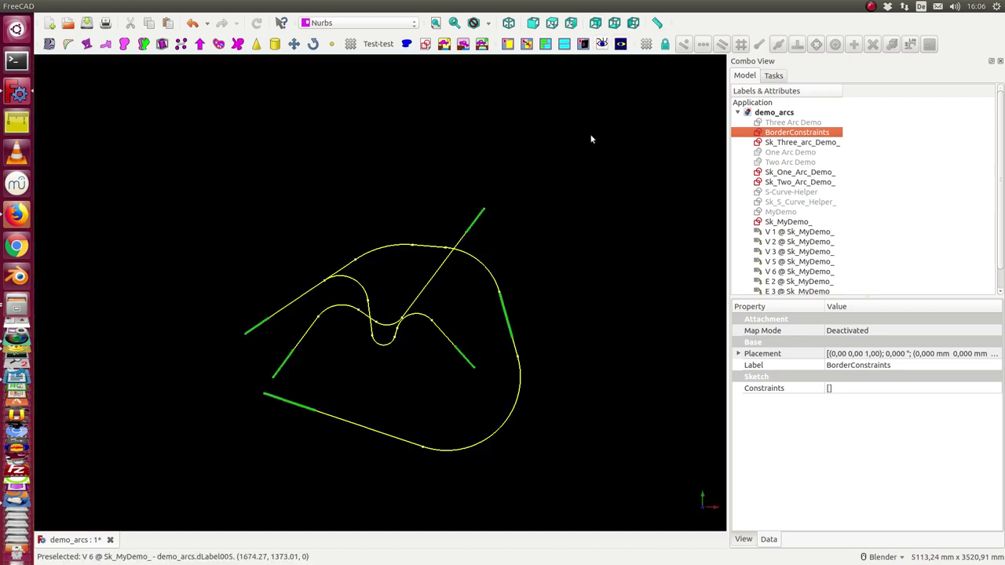
pyautogui.click(631, 197)
pyautogui.moveTo(631, 197)
pyautogui.keyDown('shift'); pyautogui.mouseDown(button='middle')
pyautogui.moveTo(624, 146)
pyautogui.moveTo(624, 158)
pyautogui.mouseUp(button='middle'); pyautogui.keyUp('shift')
pyautogui.click(621, 157)
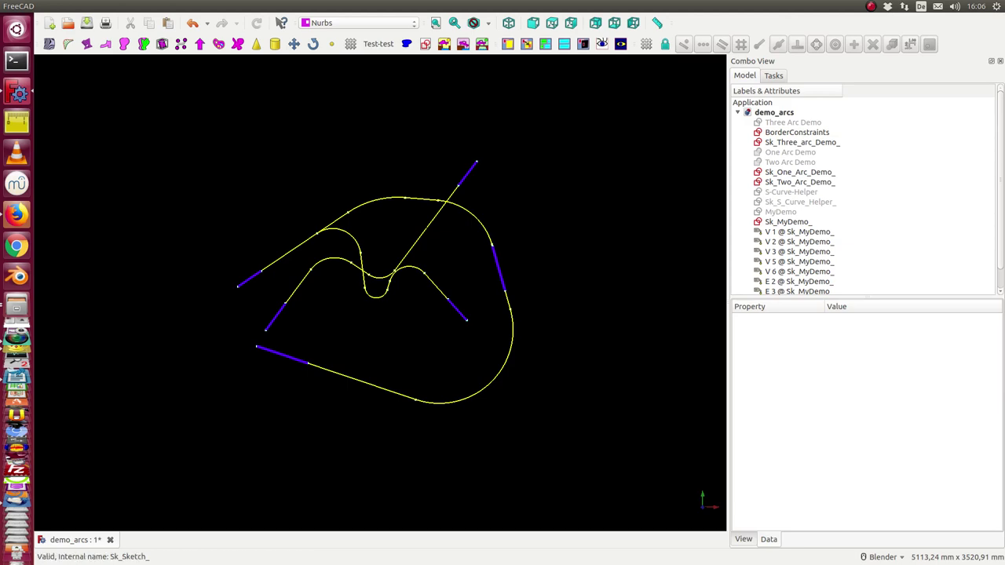